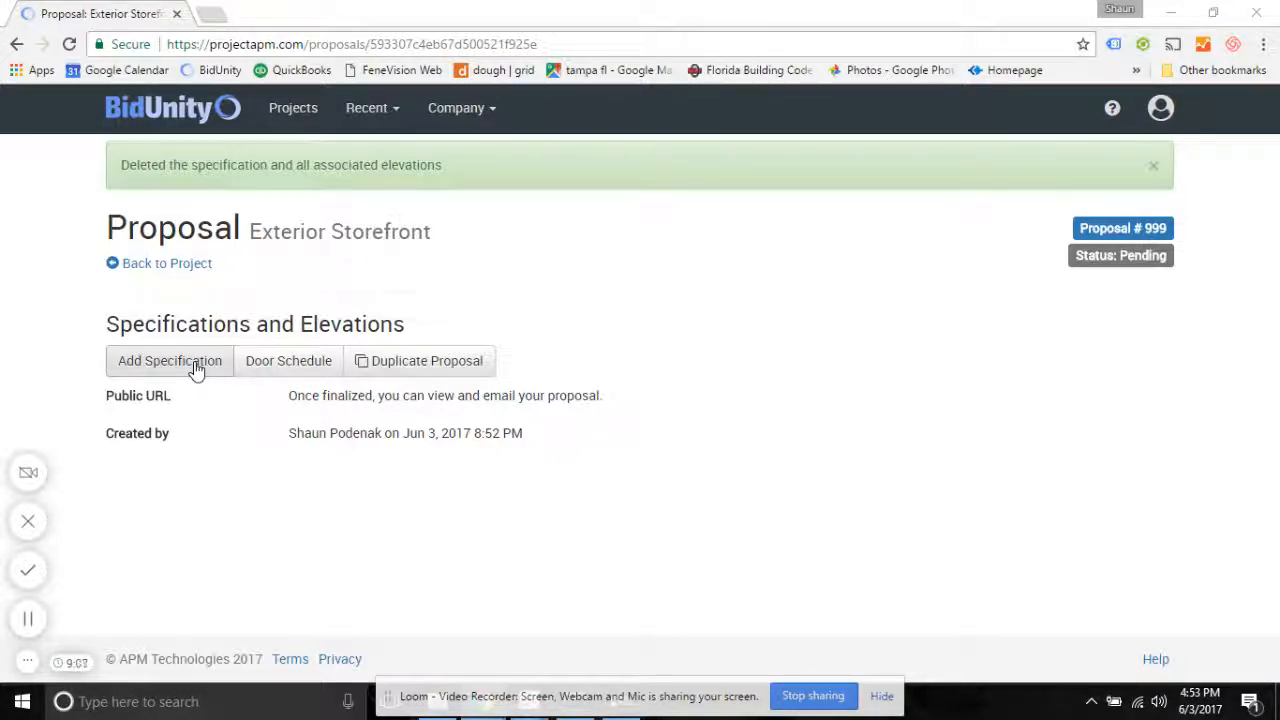
Start adding a specification to the proposal and search the work and system types for "storefront"
{"action": "left_click", "coordinate": [196, 369]}
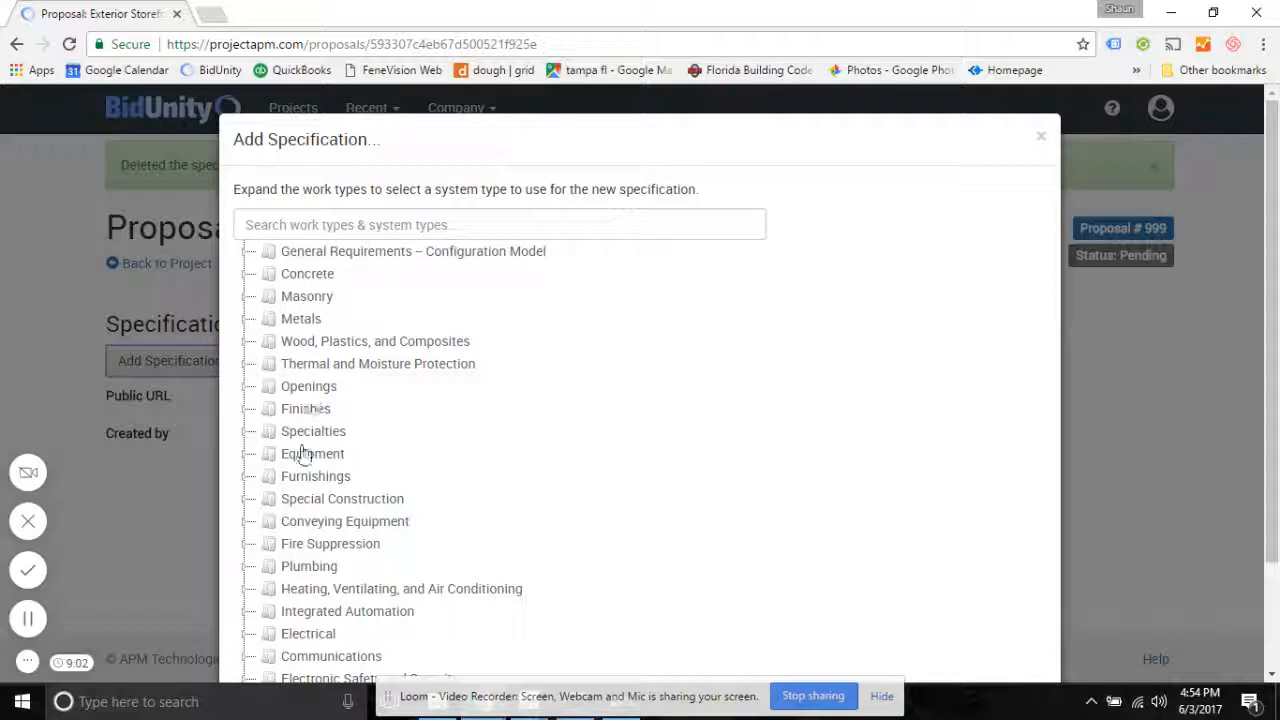
{"action": "left_click", "coordinate": [292, 224]}
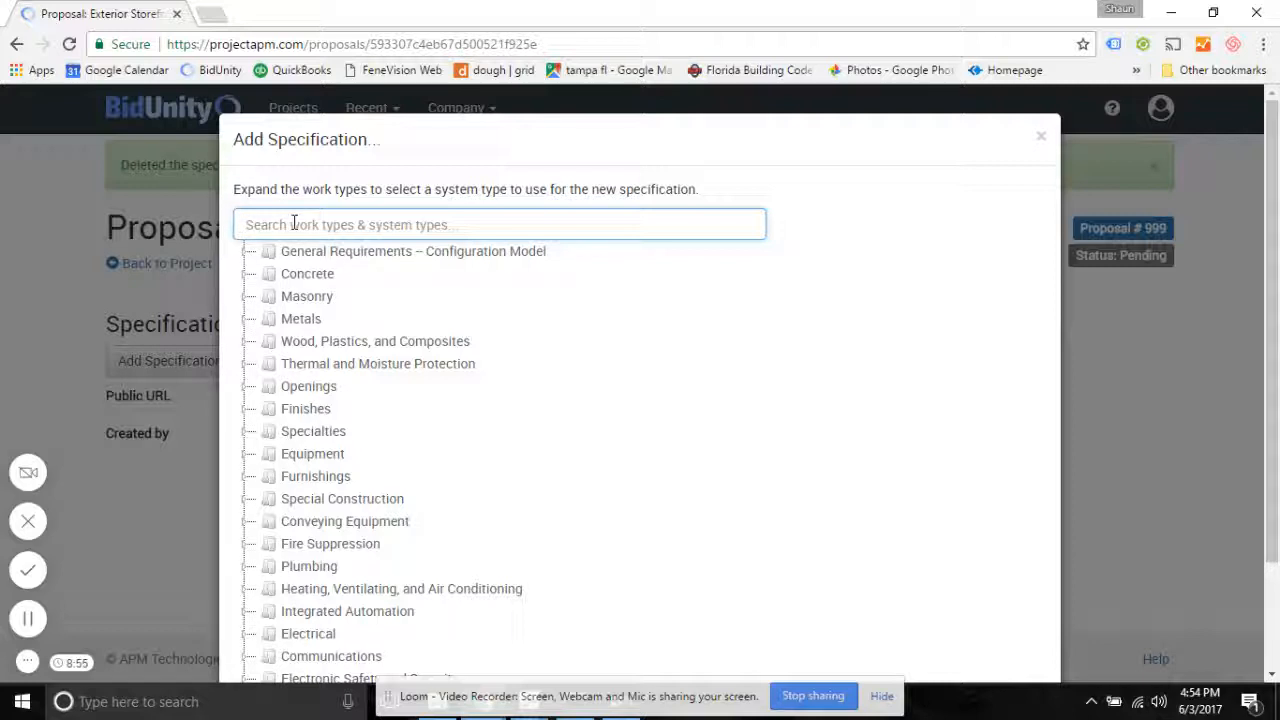
{"action": "left_click", "coordinate": [247, 389]}
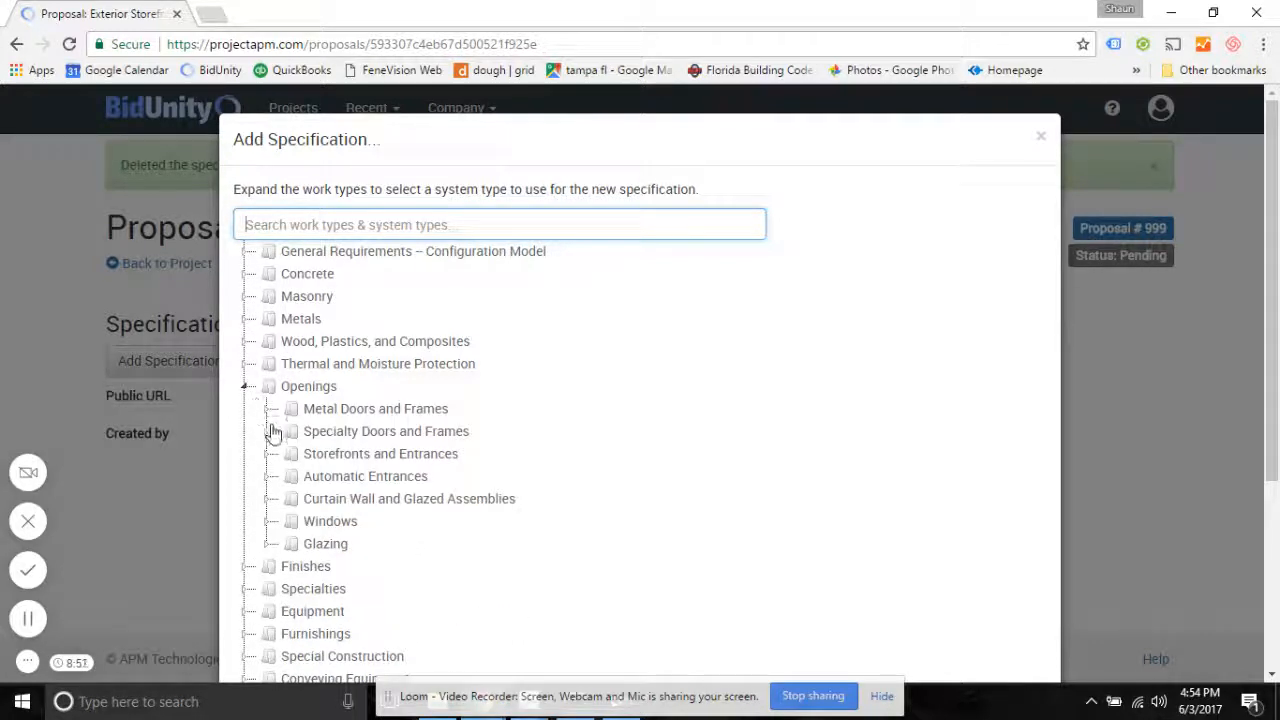
{"action": "left_click", "coordinate": [267, 455]}
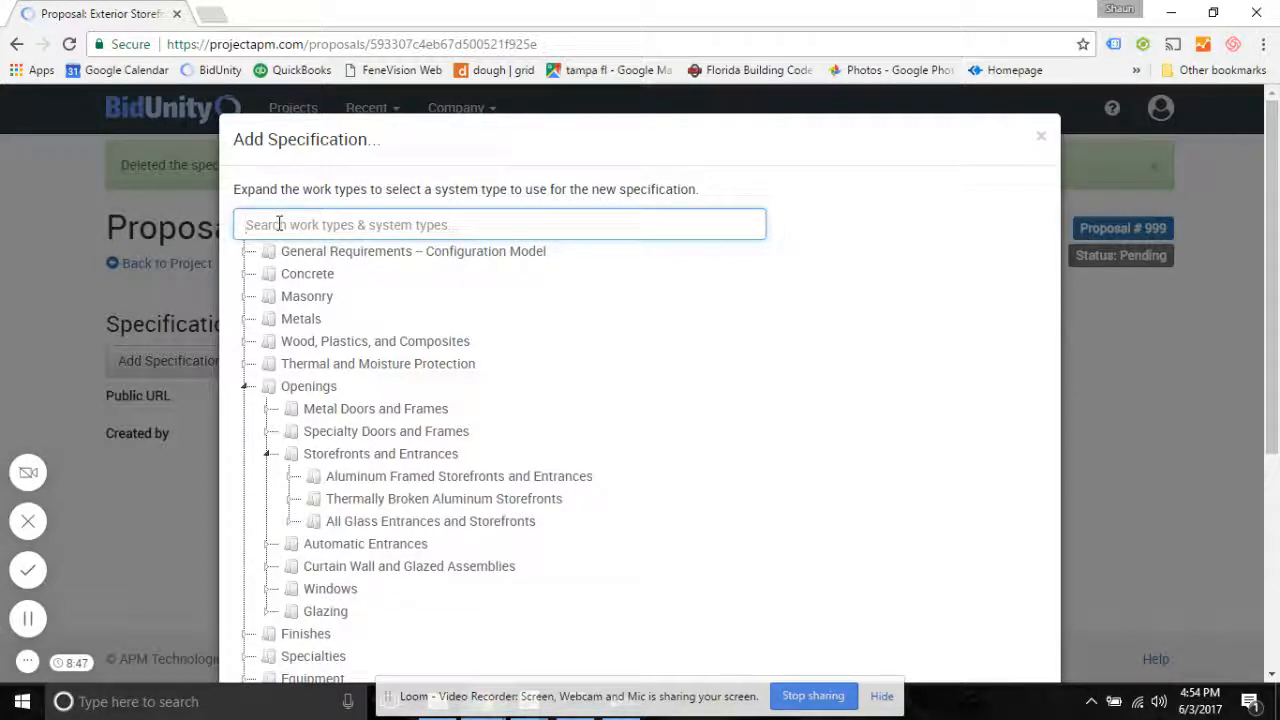
{"action": "type", "text": "s"}
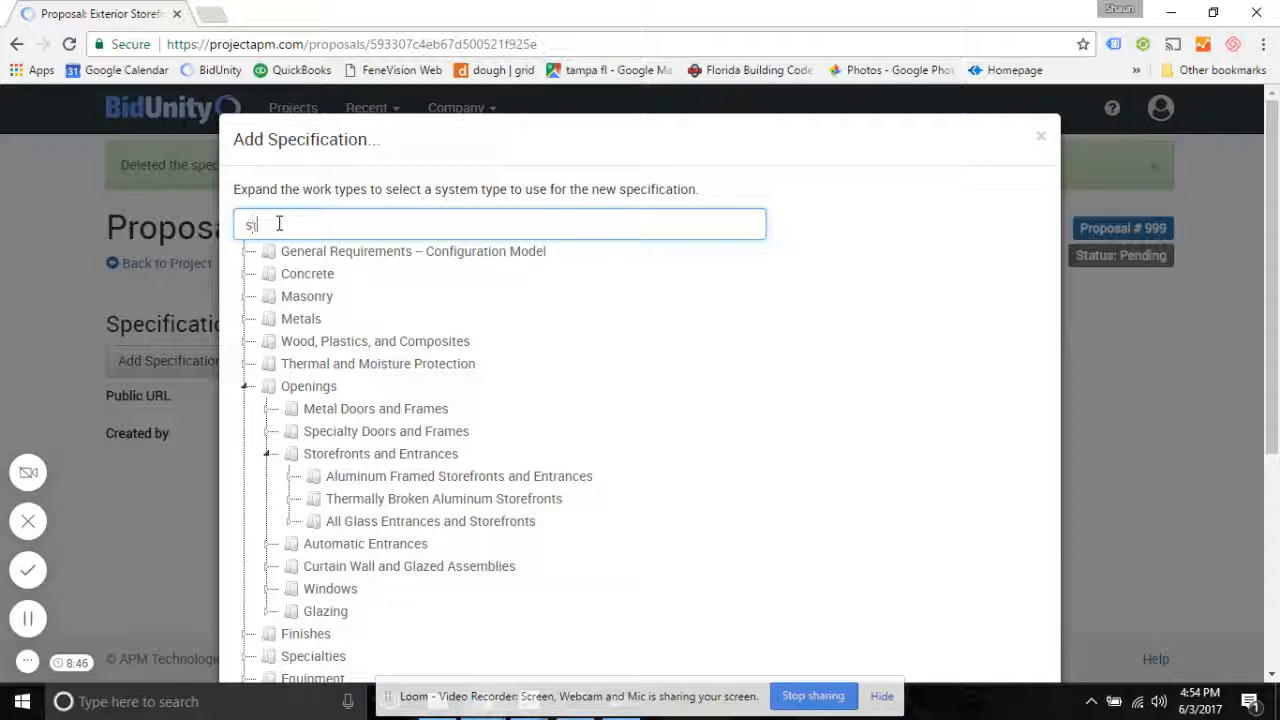
{"action": "type", "text": "torefront"}
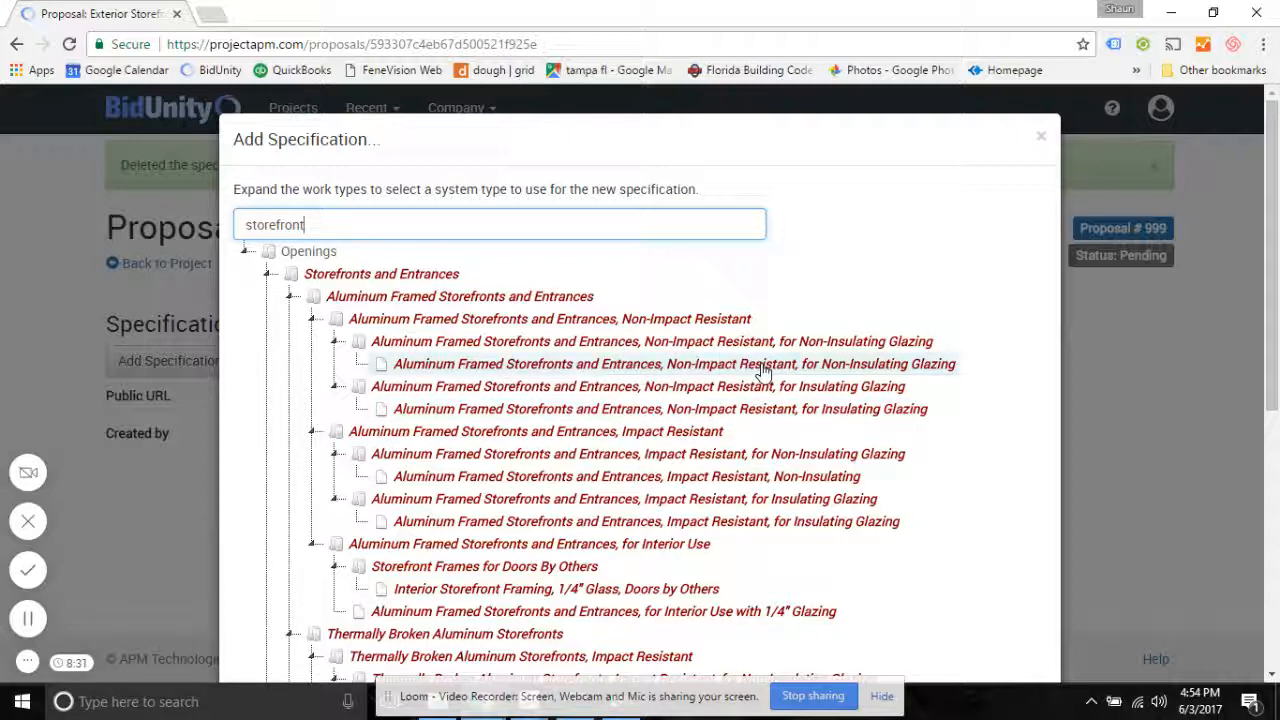
Choose the system type Aluminum Framed Storefronts and Entrances, Non-Impact Resistant, for Non-Insulating Glazing for the new specification
{"action": "left_click", "coordinate": [795, 368]}
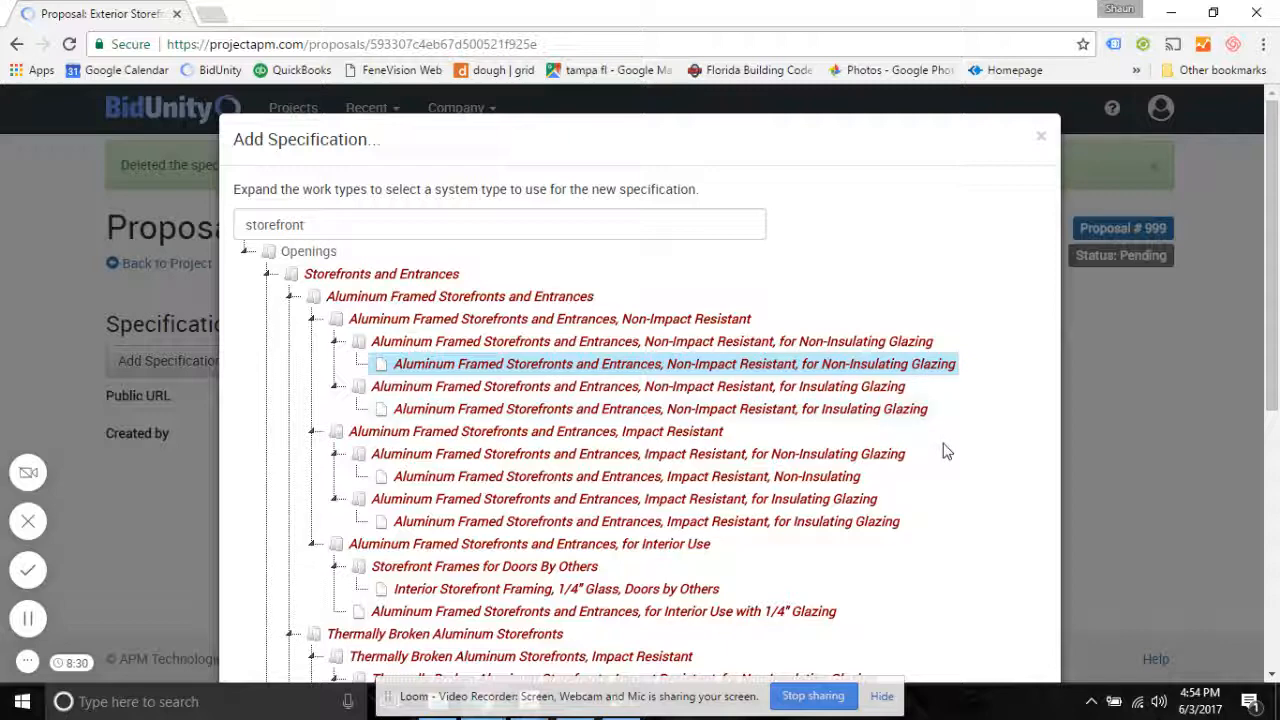
{"action": "scroll", "coordinate": [943, 450], "scroll_direction": "down", "scroll_amount": 5}
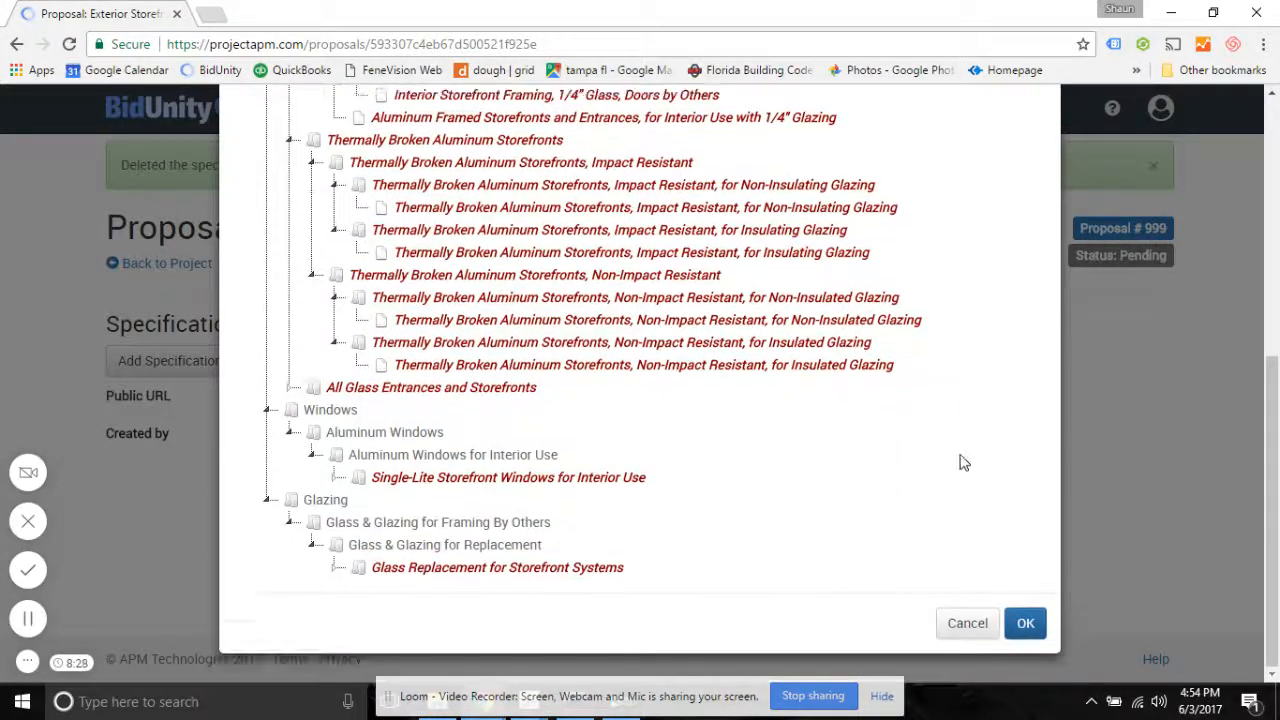
{"action": "left_click", "coordinate": [1025, 624]}
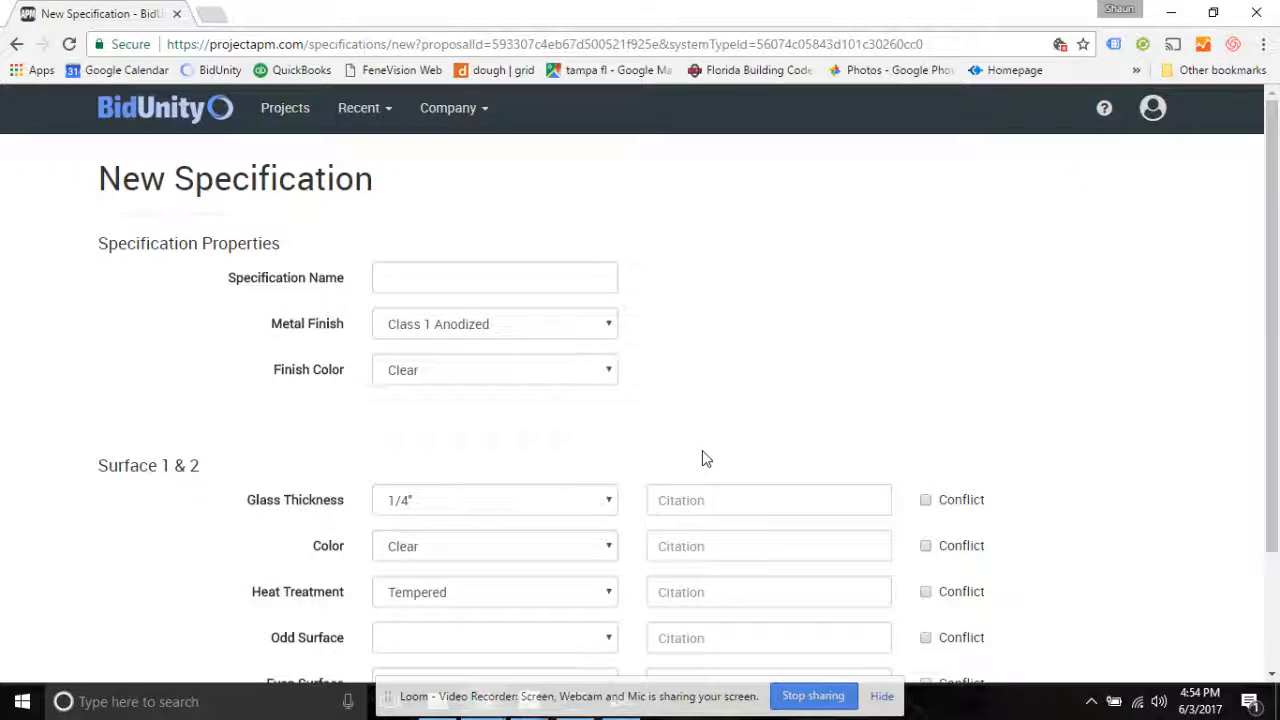
Name the new specification North Elevation Storefront
{"action": "left_click", "coordinate": [465, 272]}
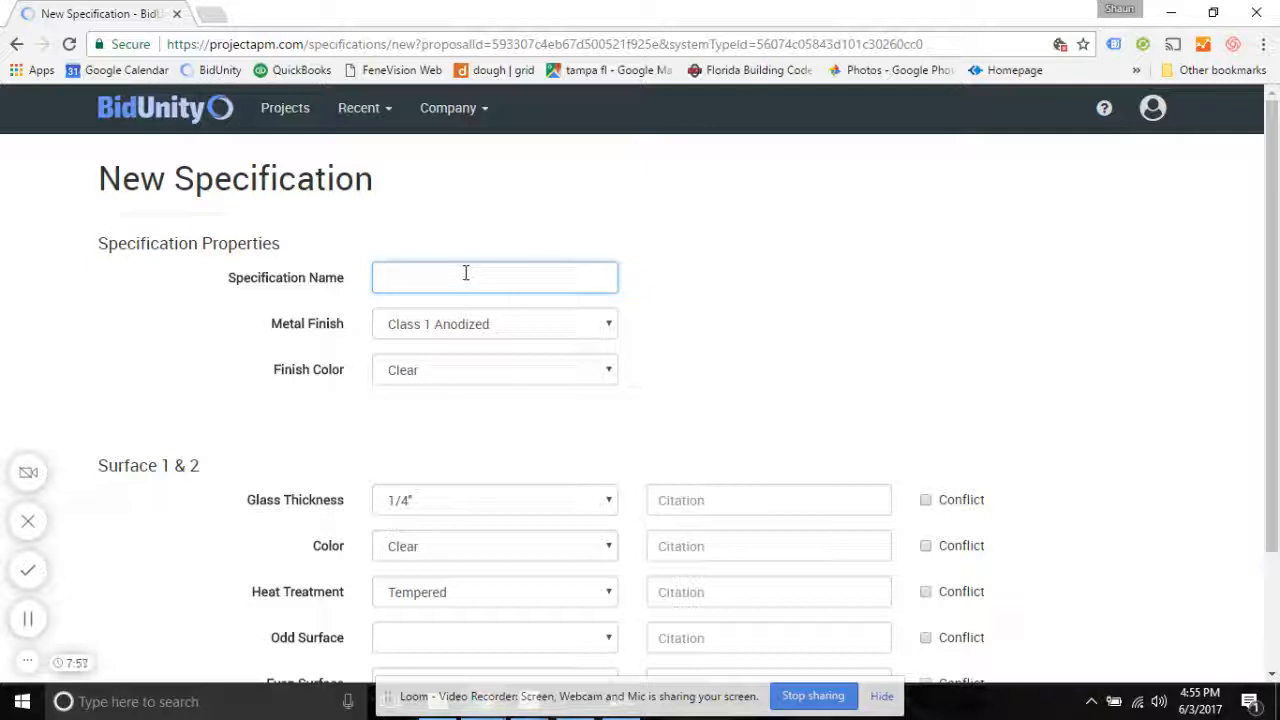
{"action": "type", "text": "North Elevation Storefront"}
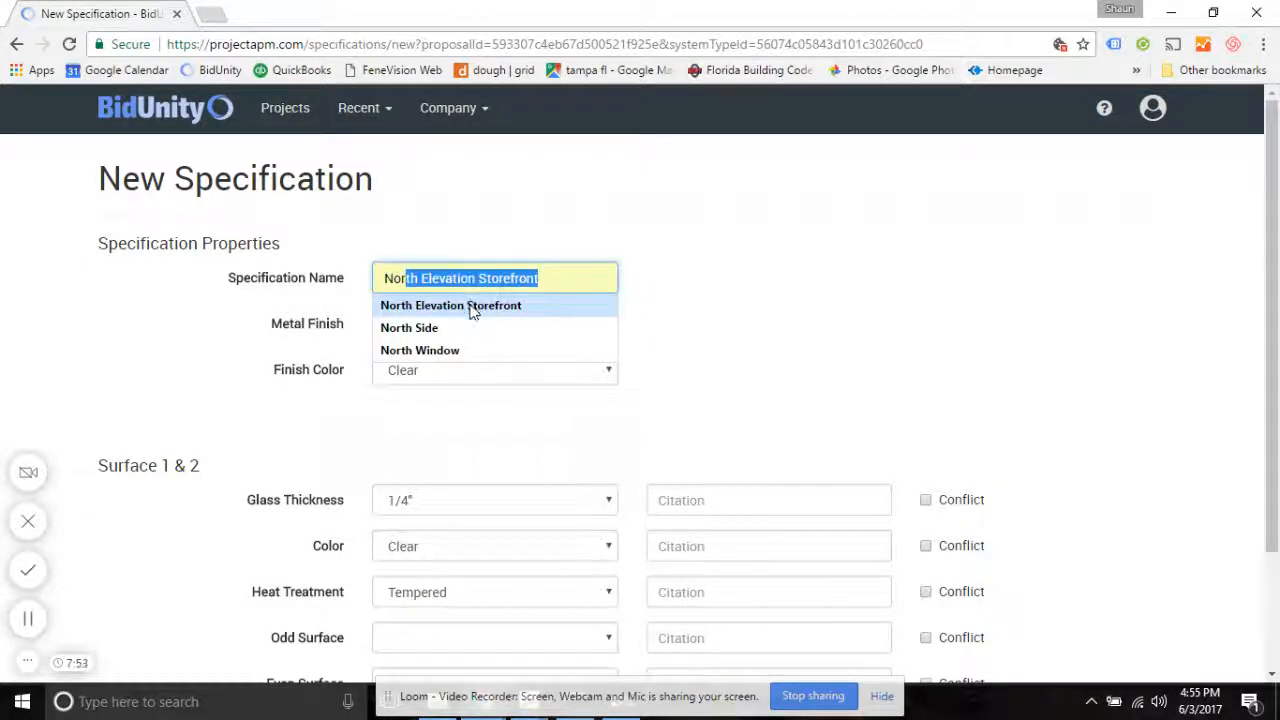
{"action": "left_click", "coordinate": [390, 307]}
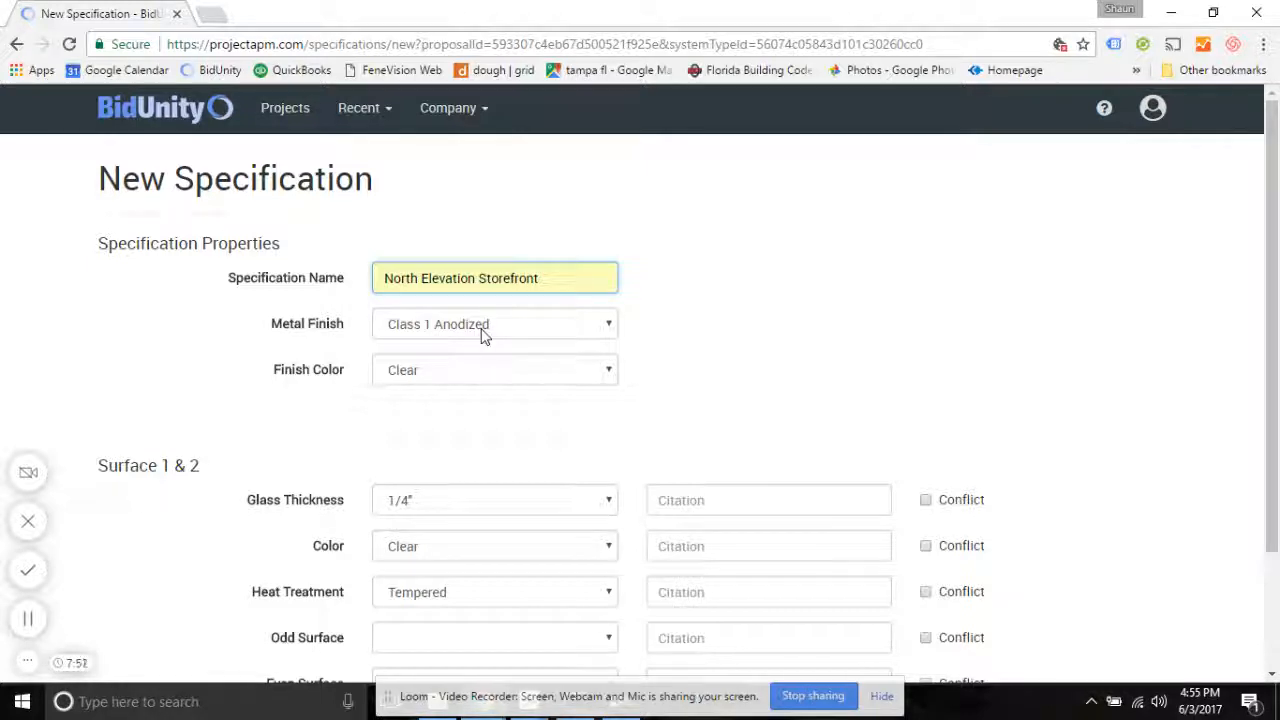
Set the specification's metal finish to Class 2 Anodized and its finish color to Dark Bronze
{"action": "left_click", "coordinate": [481, 330]}
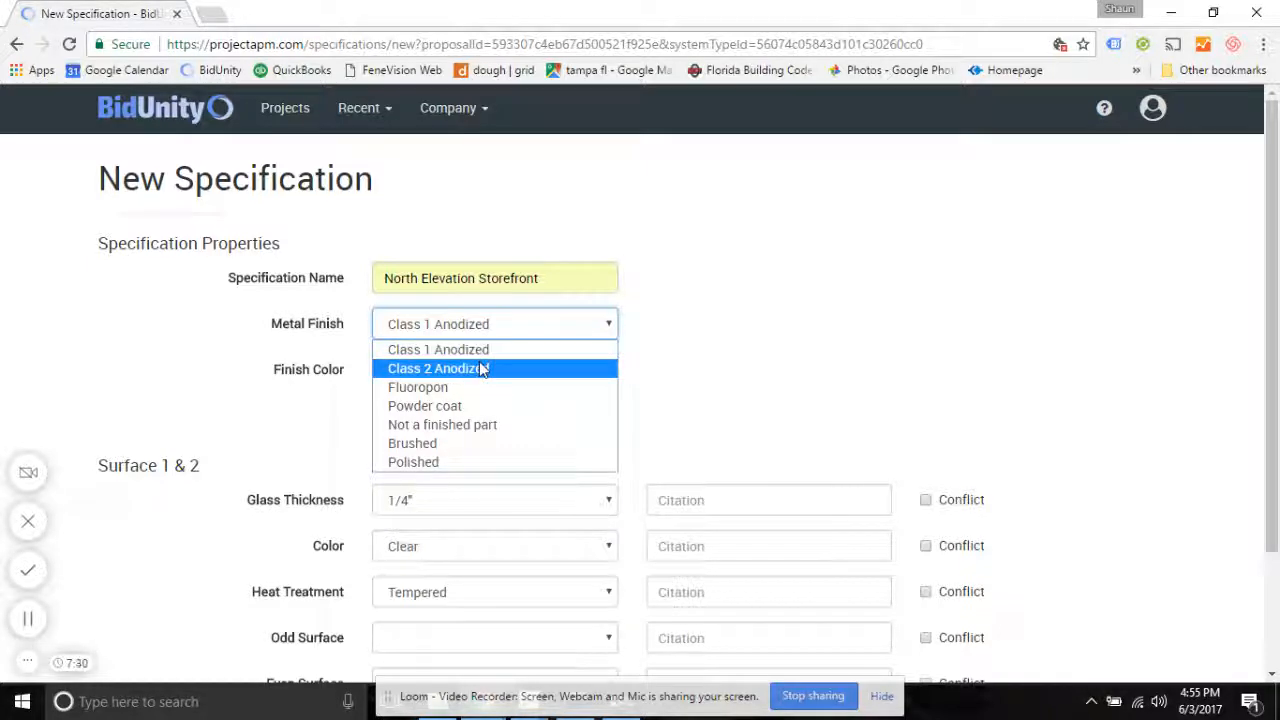
{"action": "left_click", "coordinate": [482, 369]}
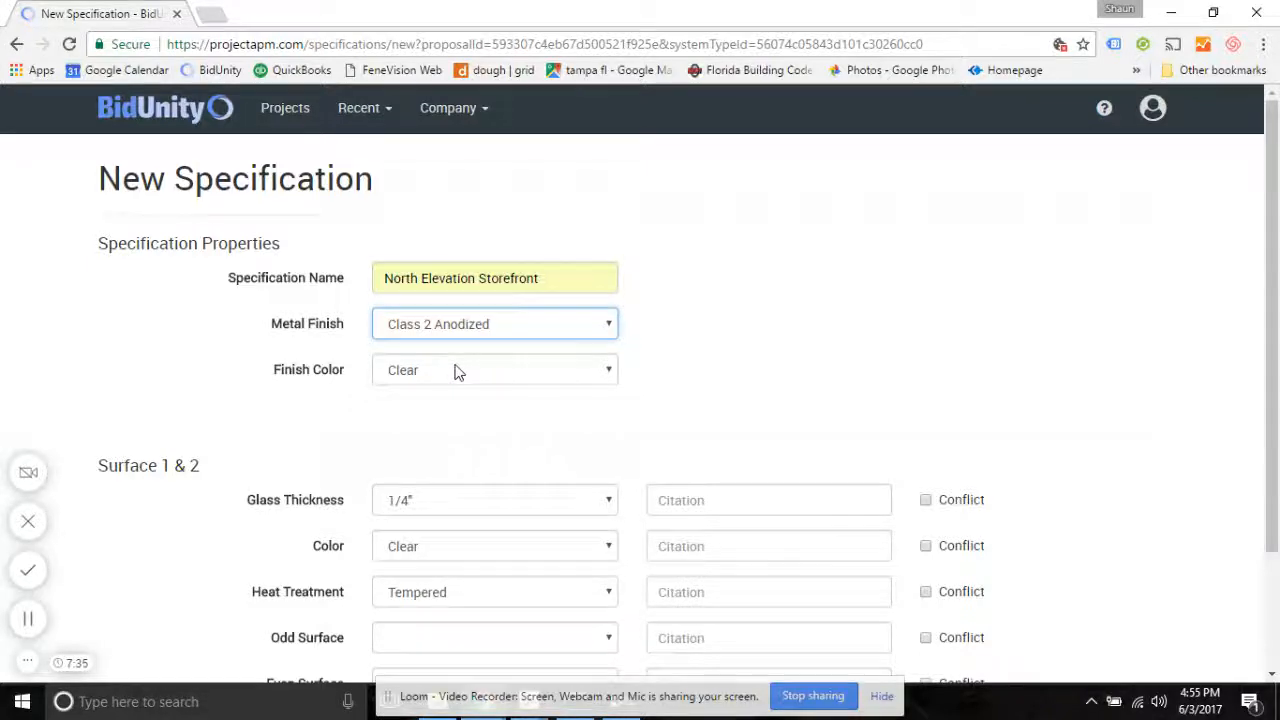
{"action": "left_click", "coordinate": [456, 370]}
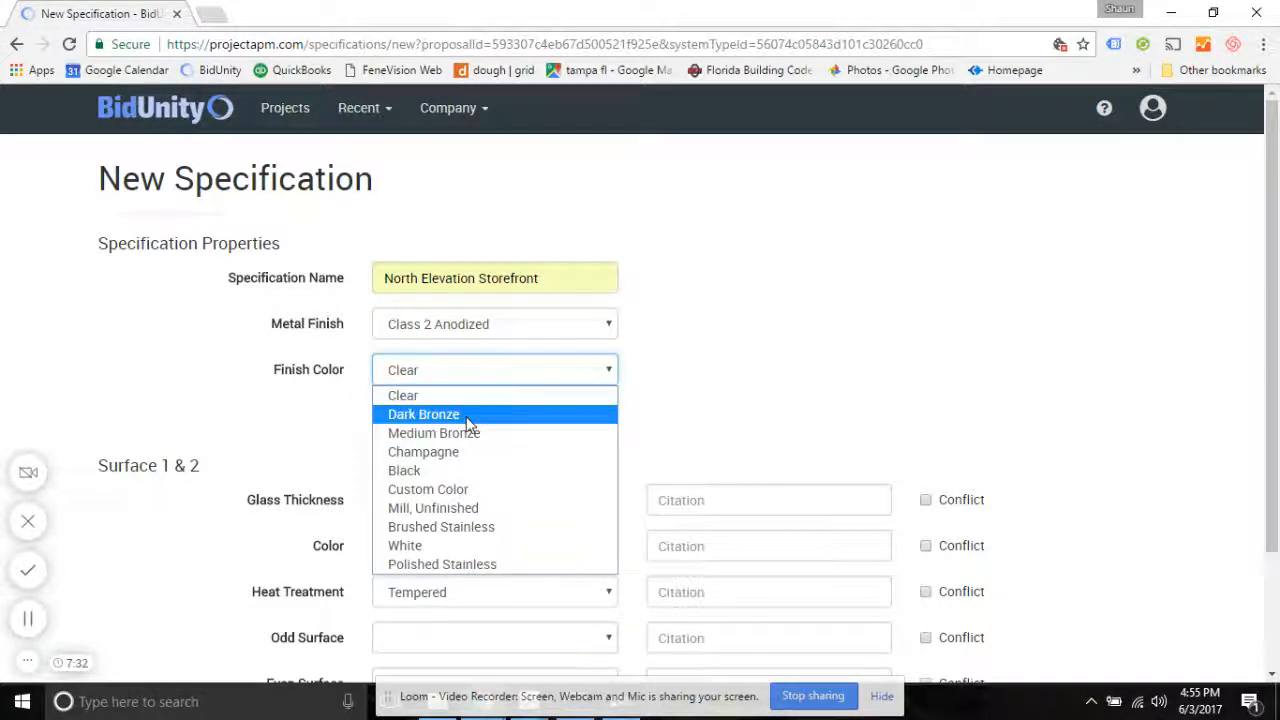
{"action": "left_click", "coordinate": [468, 418]}
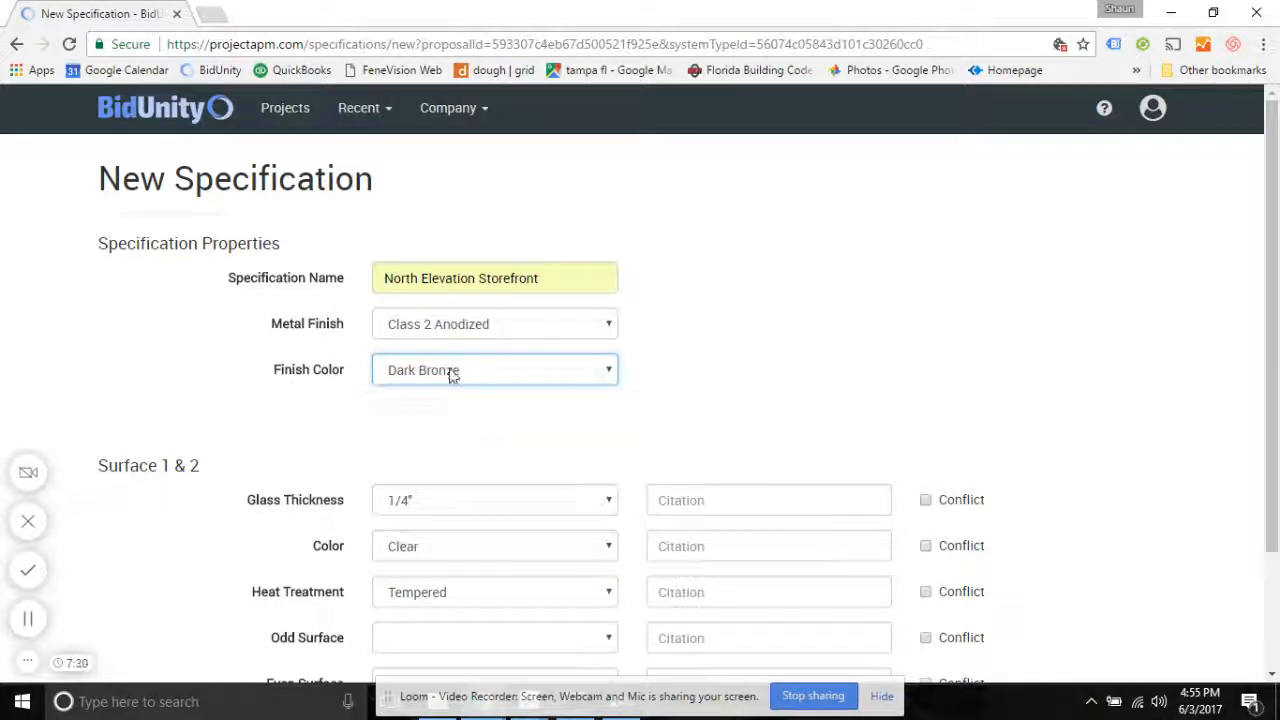
Try Clear, Custom Color and Mill, Unfinished as the finish color, and set it back to Dark Bronze
{"action": "left_click", "coordinate": [452, 372]}
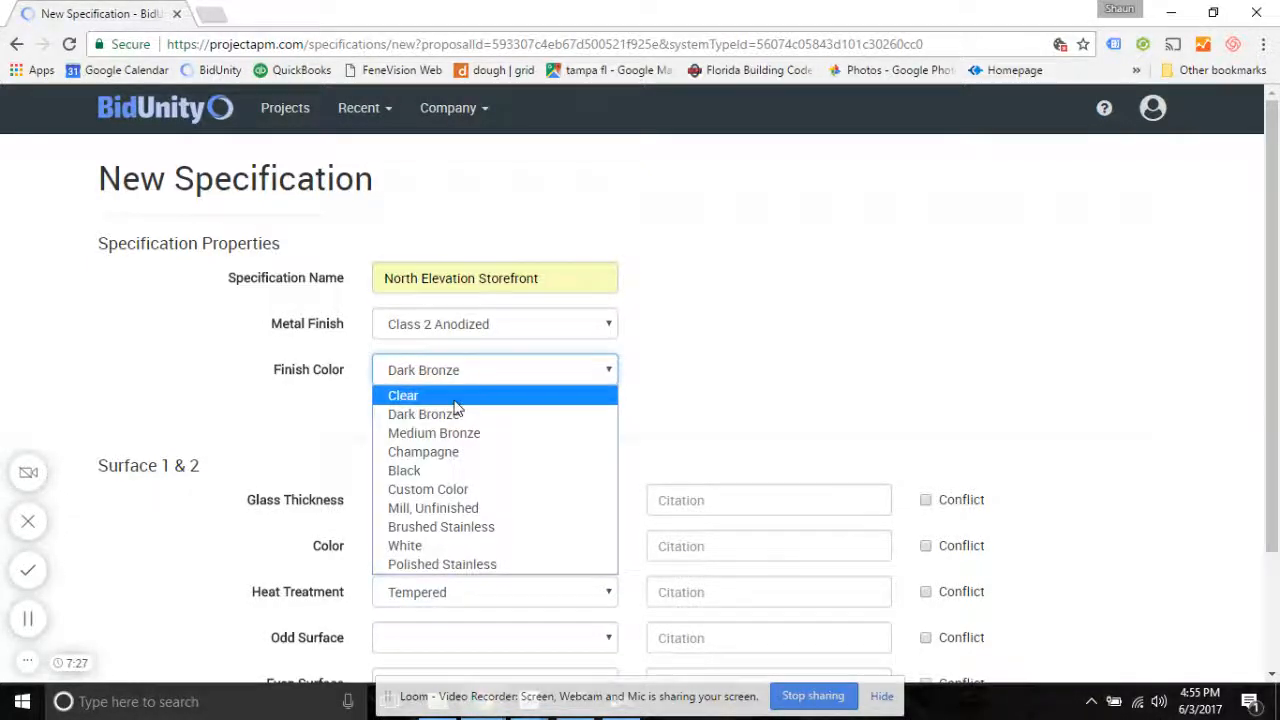
{"action": "left_click", "coordinate": [454, 401]}
{"action": "left_click", "coordinate": [425, 374]}
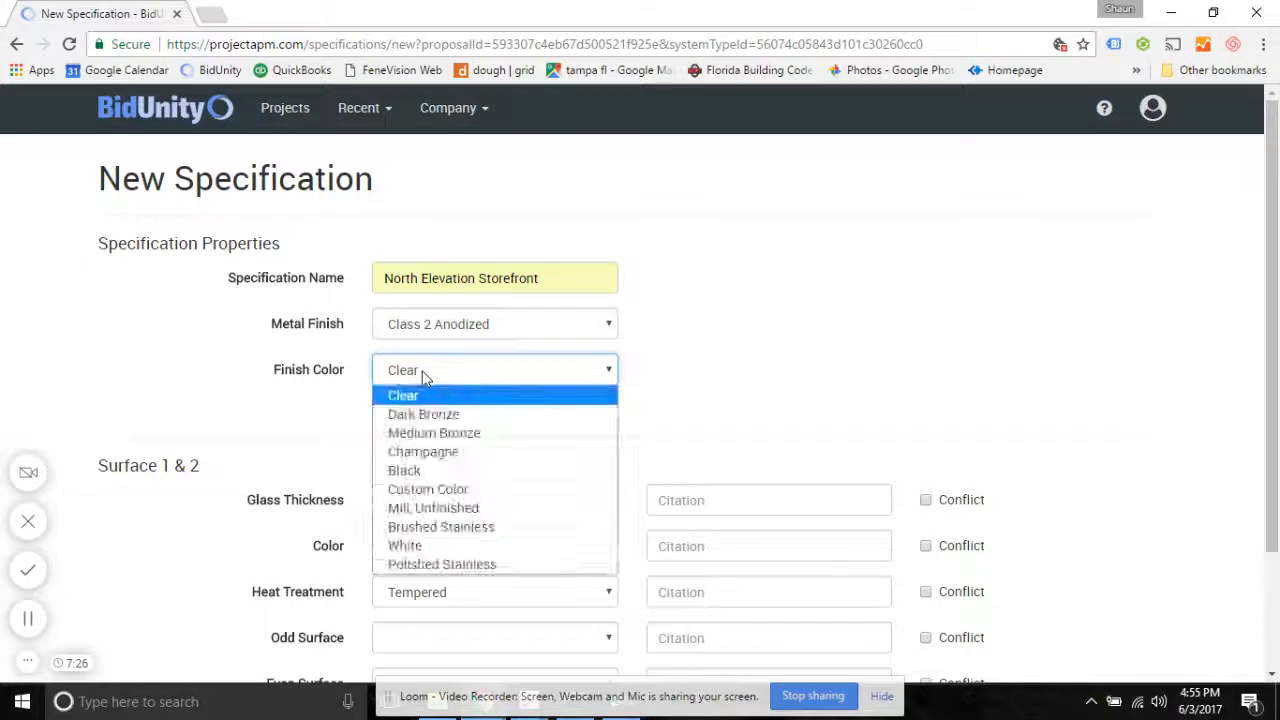
{"action": "left_click", "coordinate": [432, 490]}
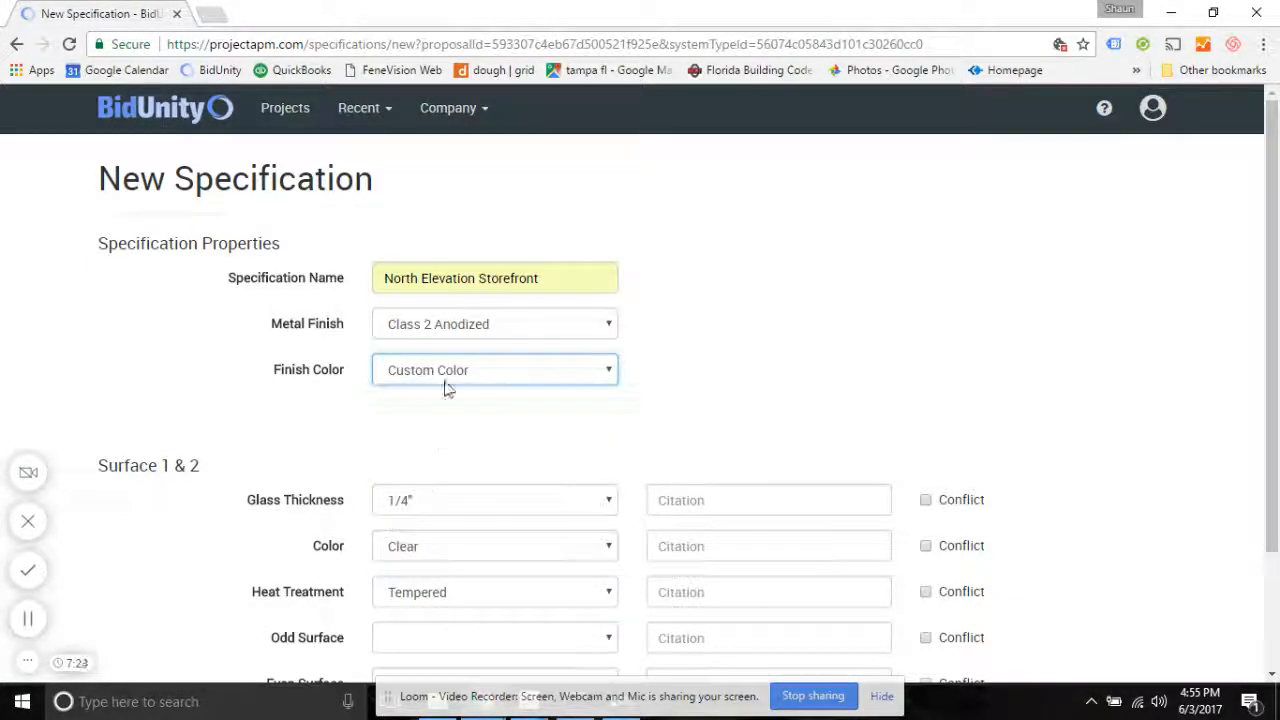
{"action": "left_click", "coordinate": [370, 441]}
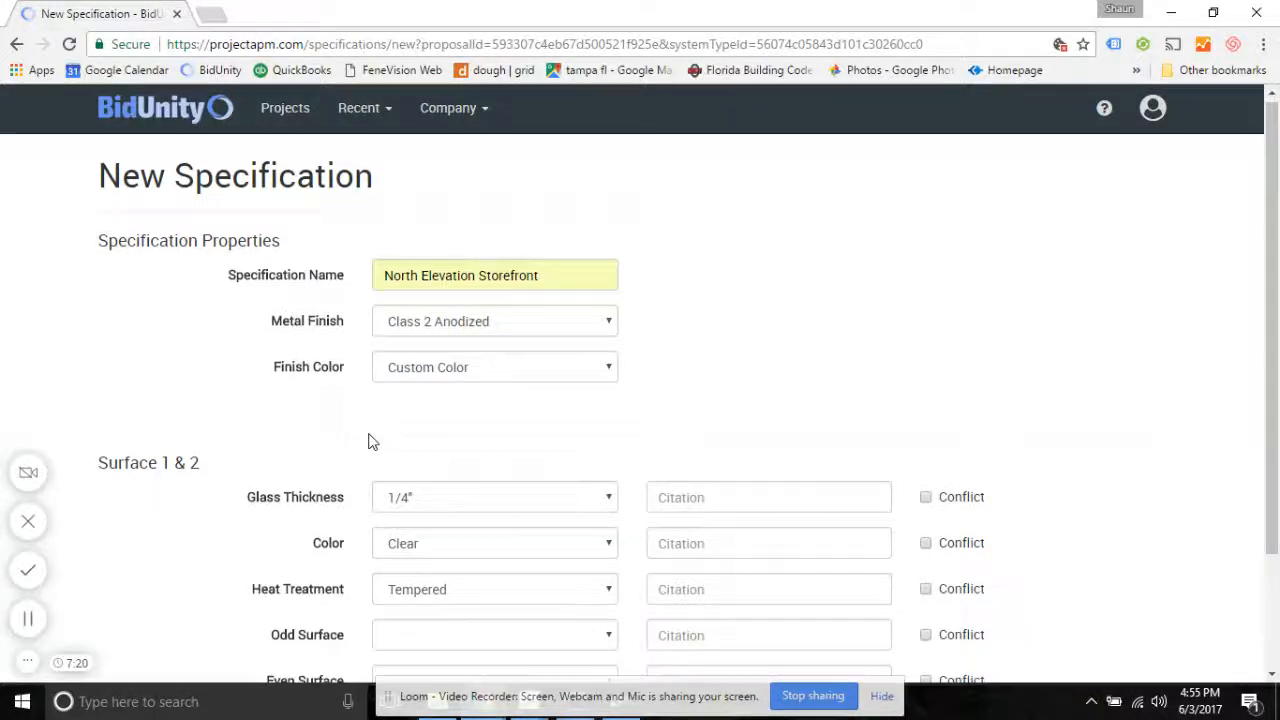
{"action": "scroll", "coordinate": [368, 441], "scroll_direction": "down", "scroll_amount": 1}
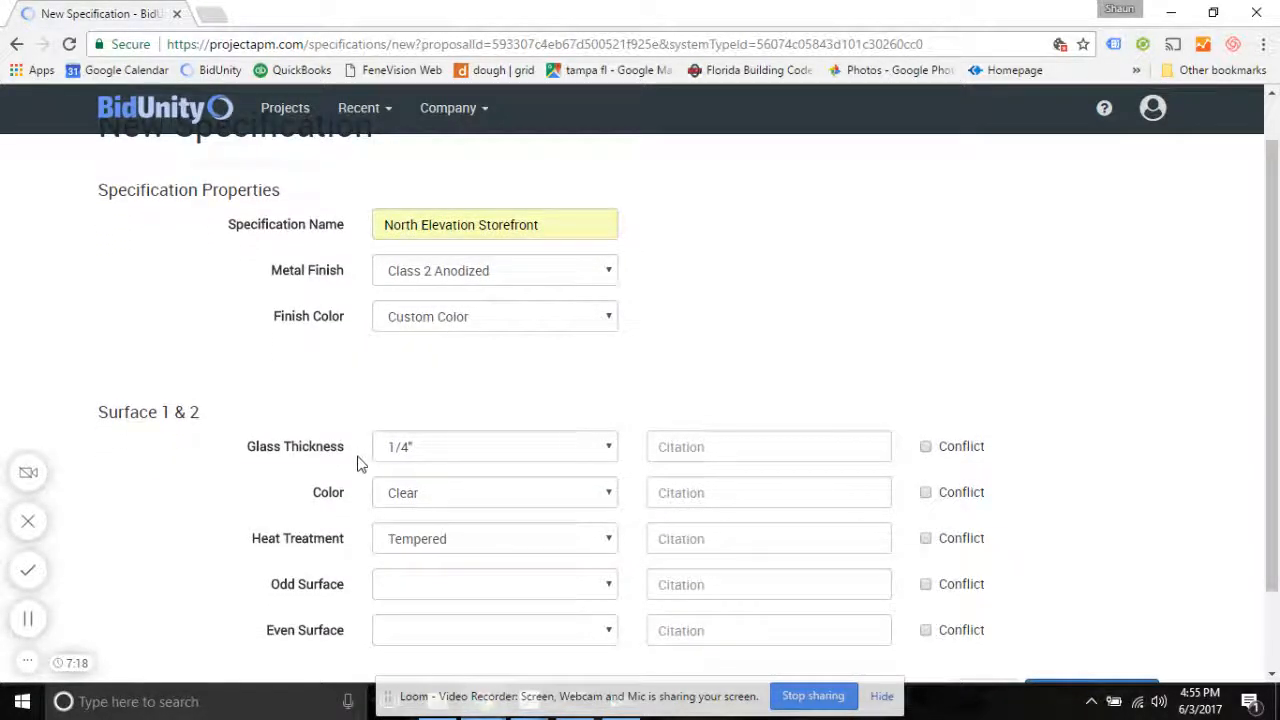
{"action": "scroll", "coordinate": [358, 462], "scroll_direction": "down", "scroll_amount": 1}
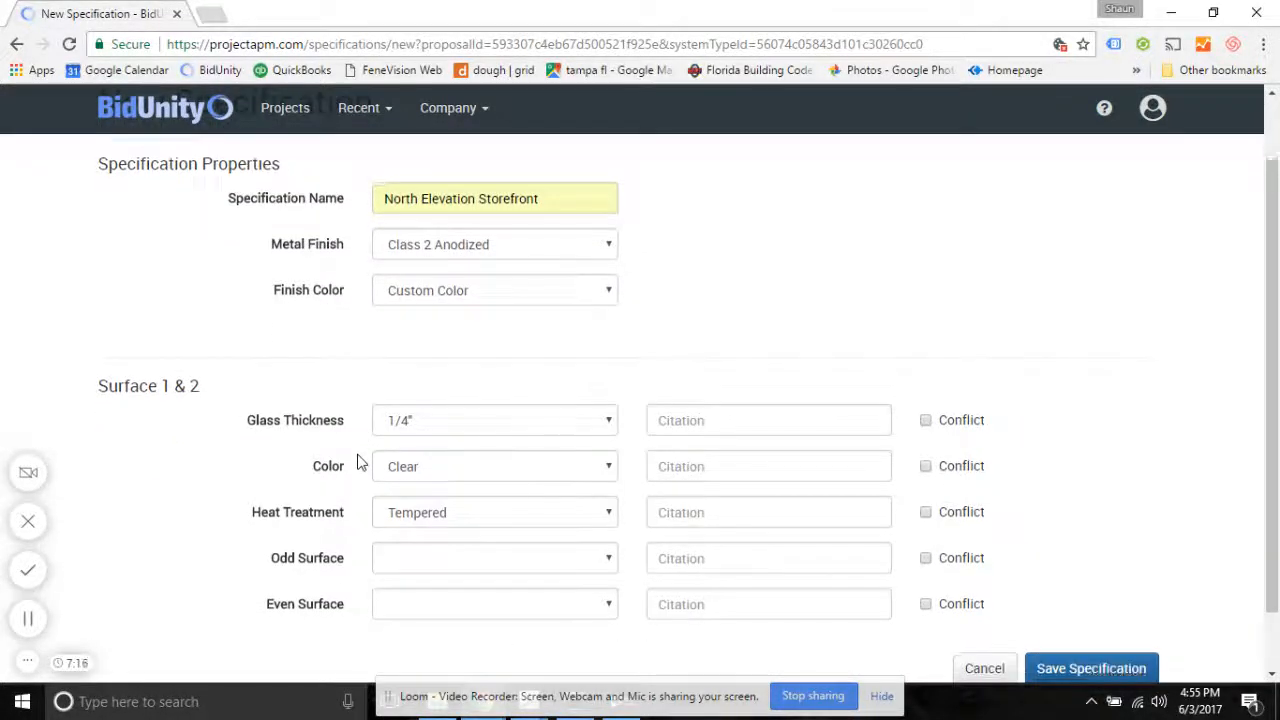
{"action": "left_click", "coordinate": [451, 290]}
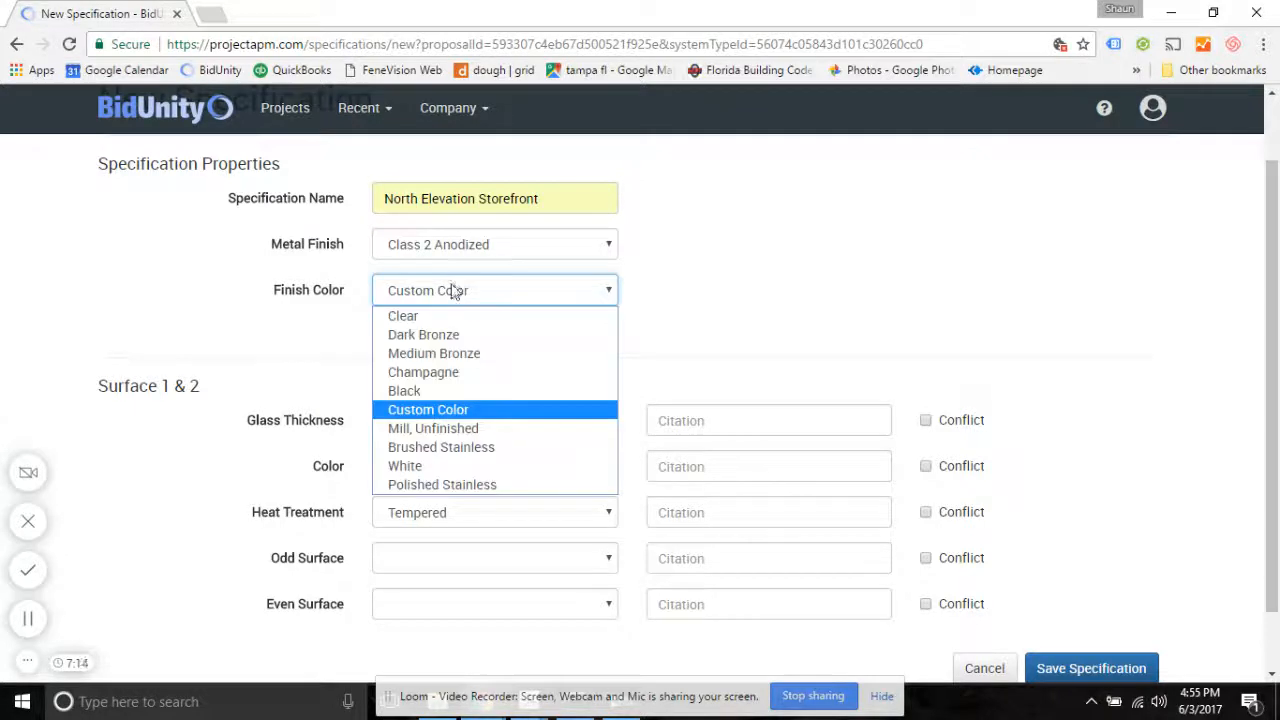
{"action": "left_click", "coordinate": [462, 428]}
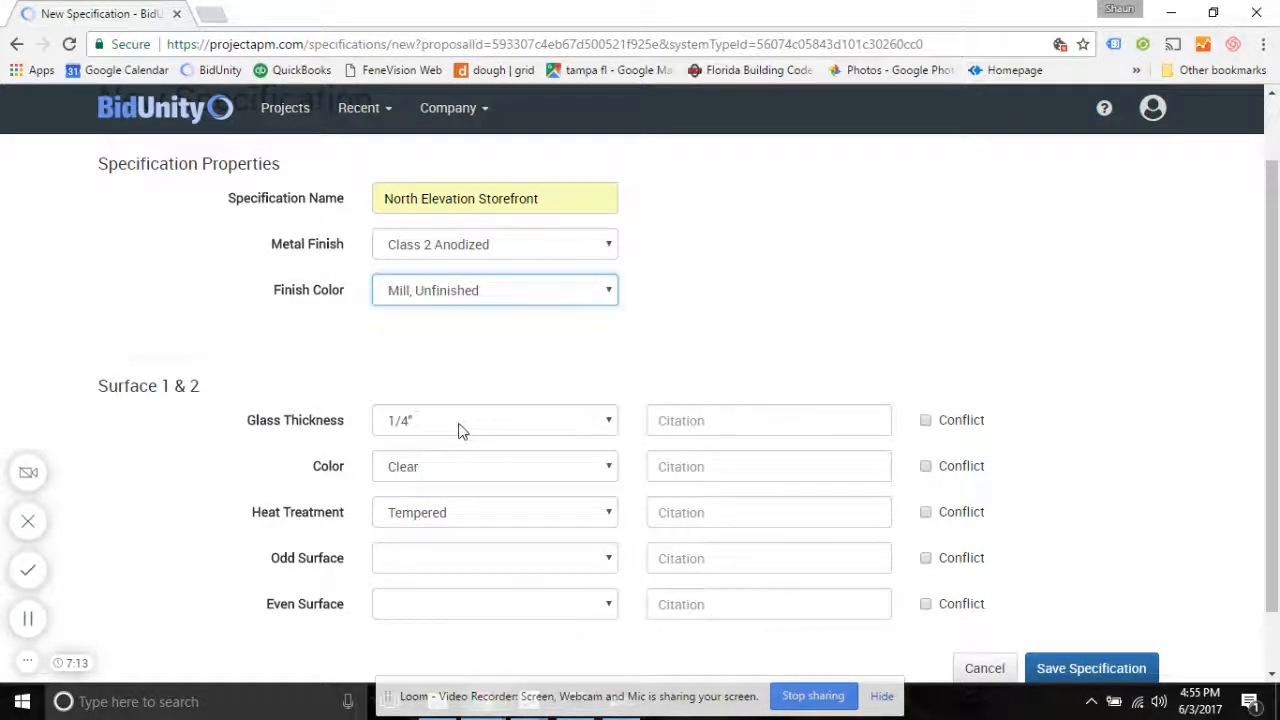
{"action": "left_click", "coordinate": [486, 293]}
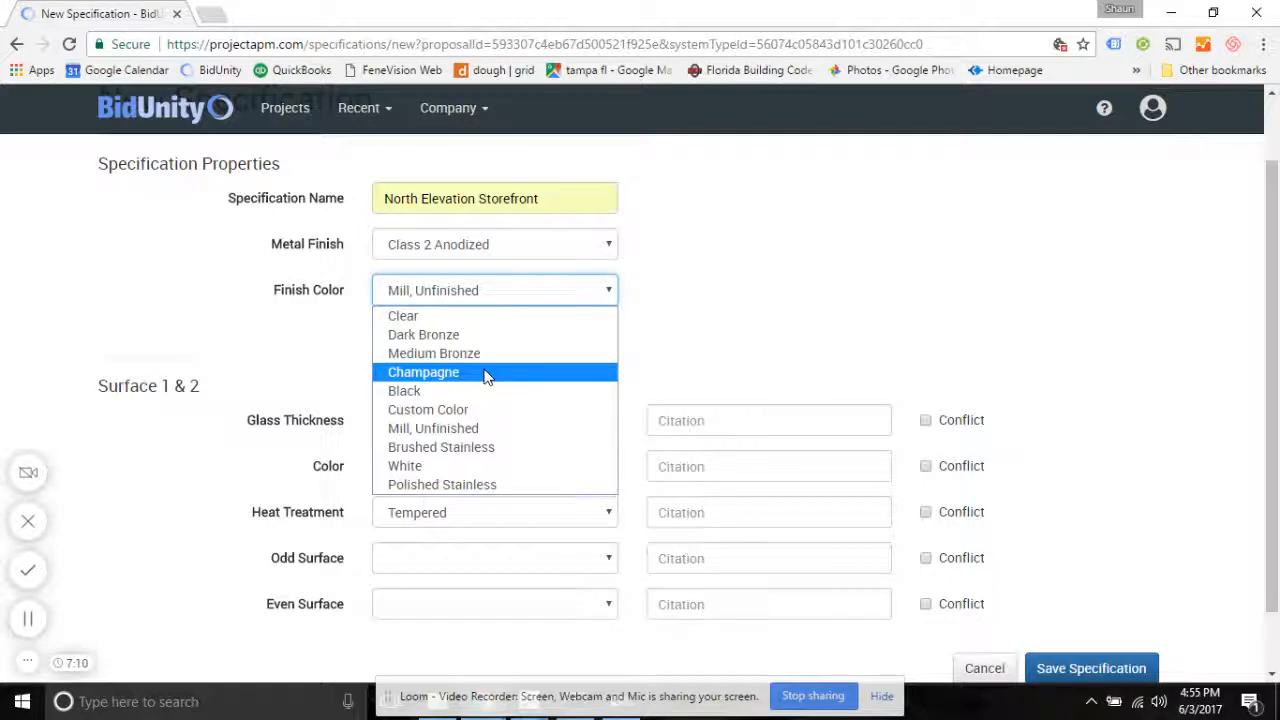
{"action": "left_click", "coordinate": [477, 337]}
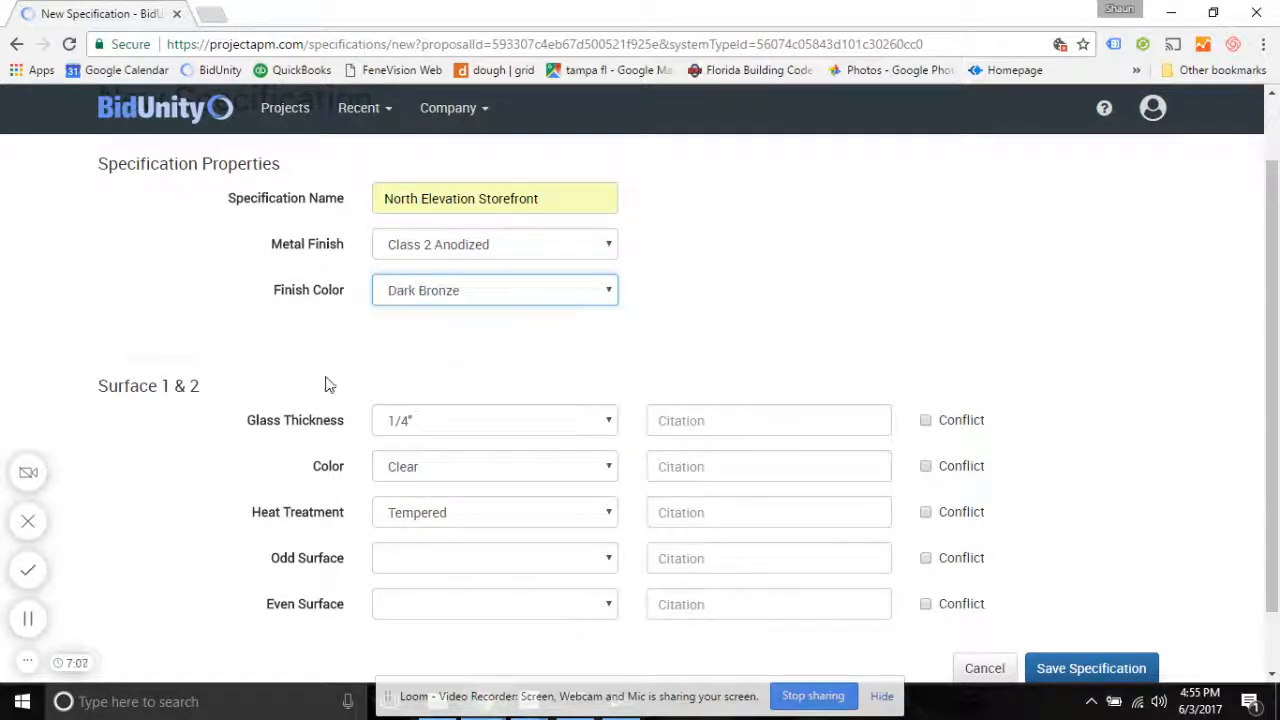
Choose 1/4" as the glass thickness for Surface 1 & 2 and save the specification
{"action": "scroll", "coordinate": [319, 381], "scroll_direction": "down", "scroll_amount": 2}
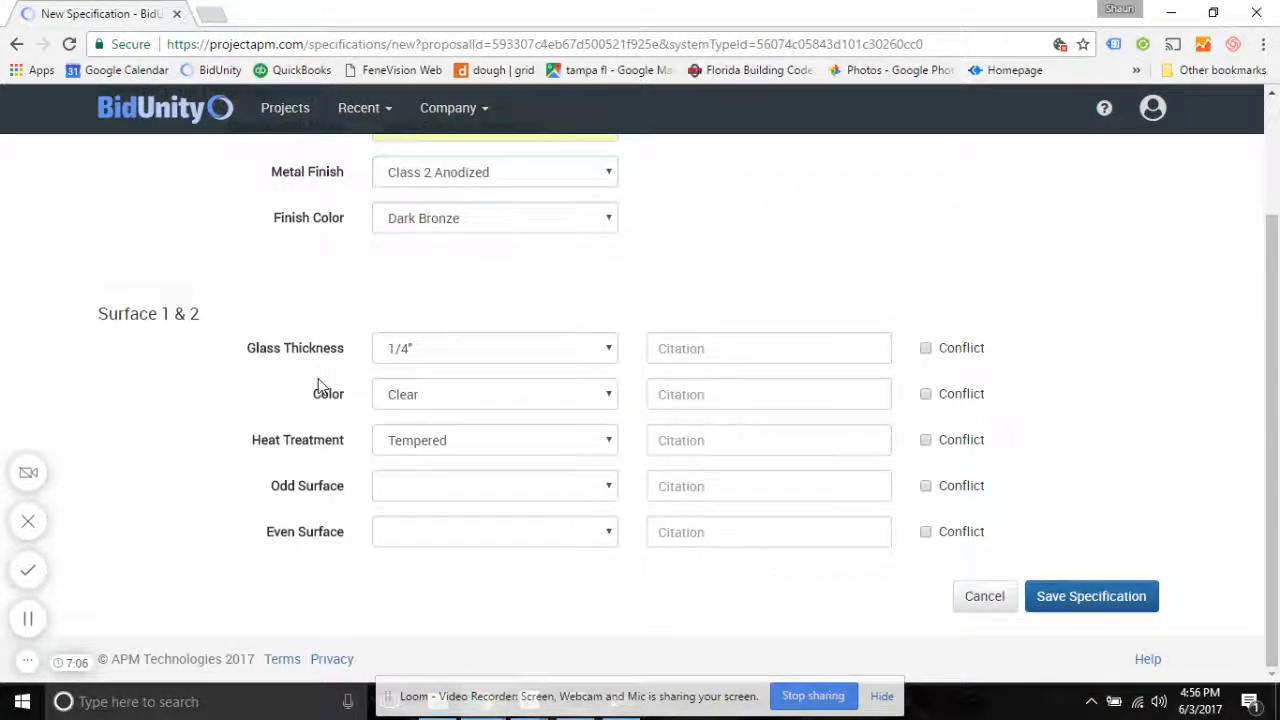
{"action": "left_click", "coordinate": [465, 349]}
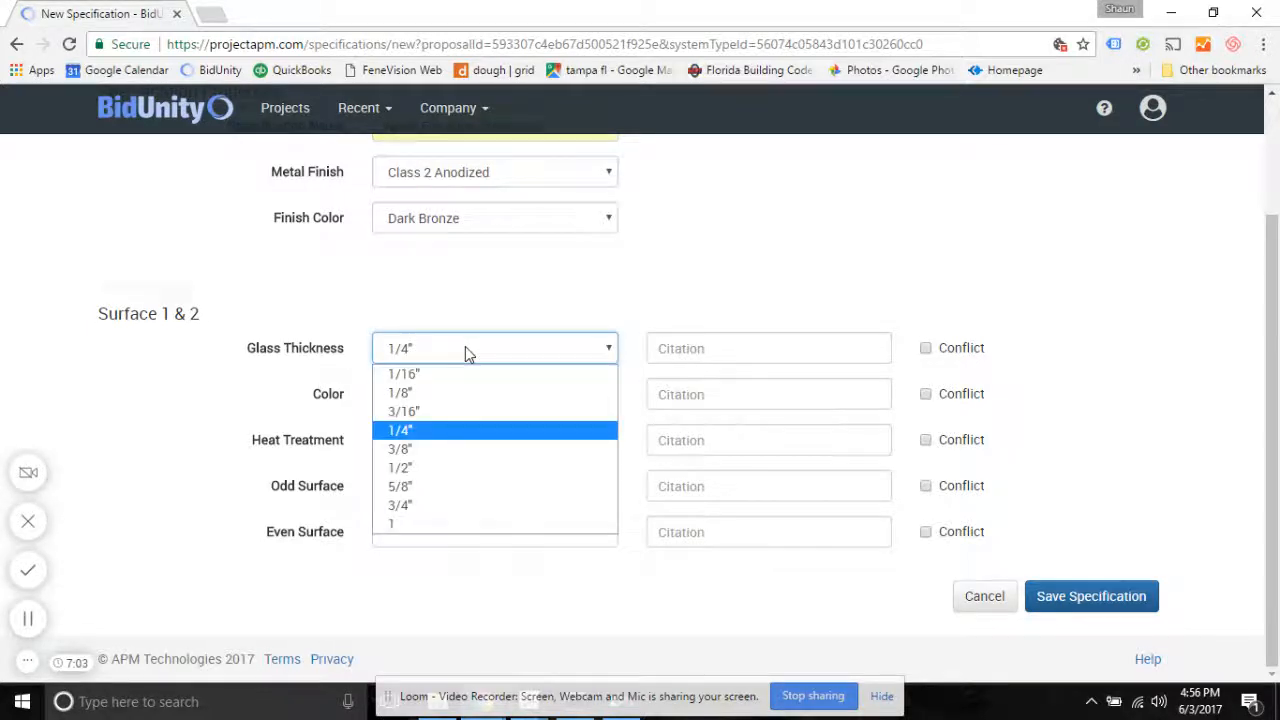
{"action": "left_click", "coordinate": [471, 436]}
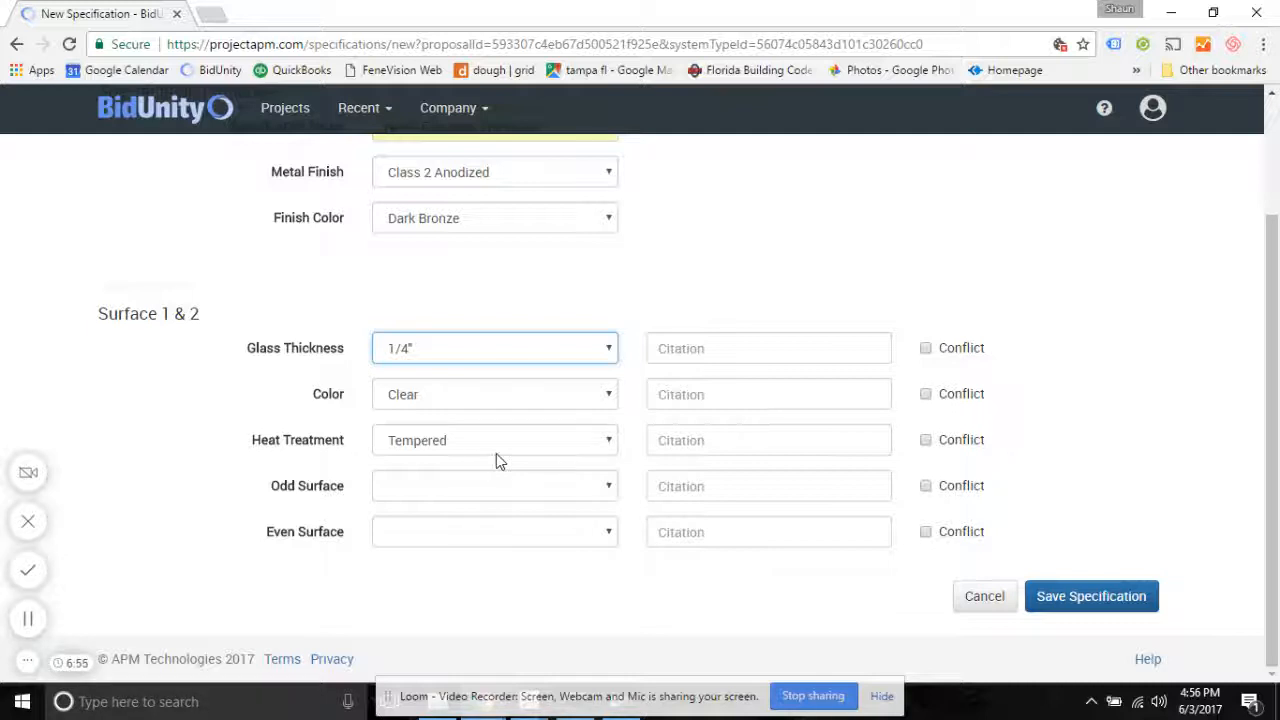
{"action": "left_click", "coordinate": [543, 490]}
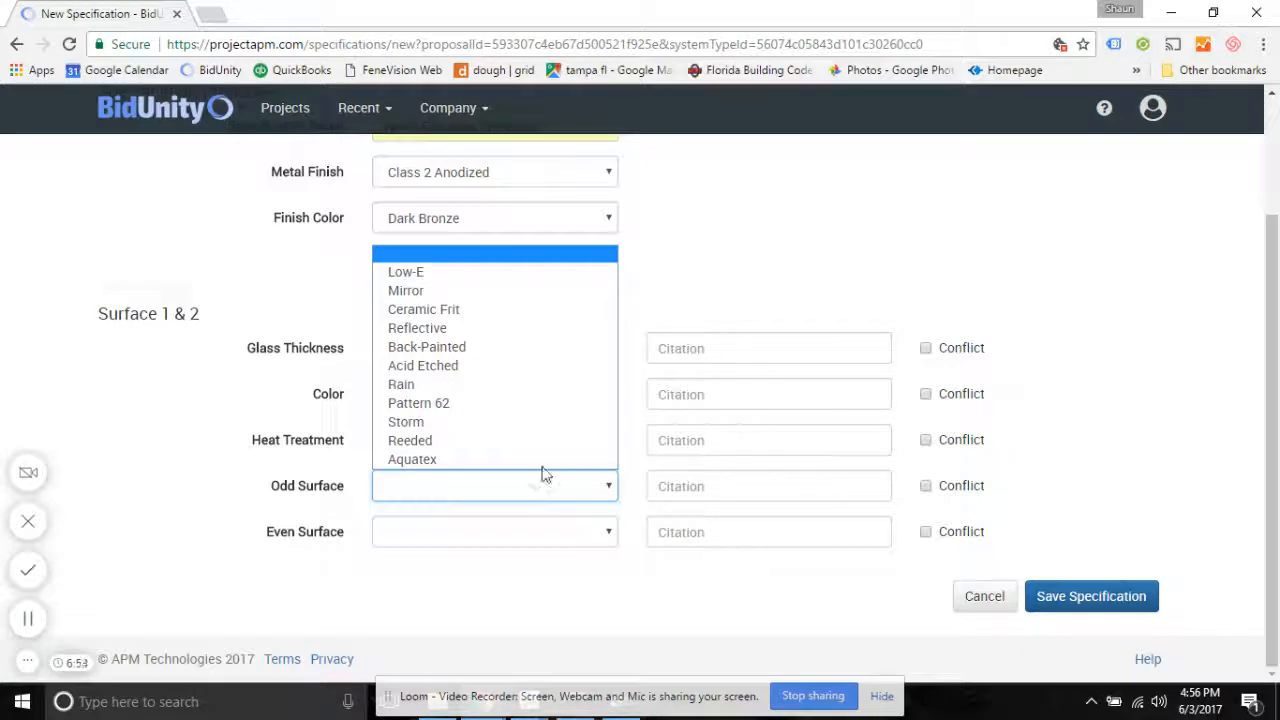
{"action": "left_click", "coordinate": [247, 432]}
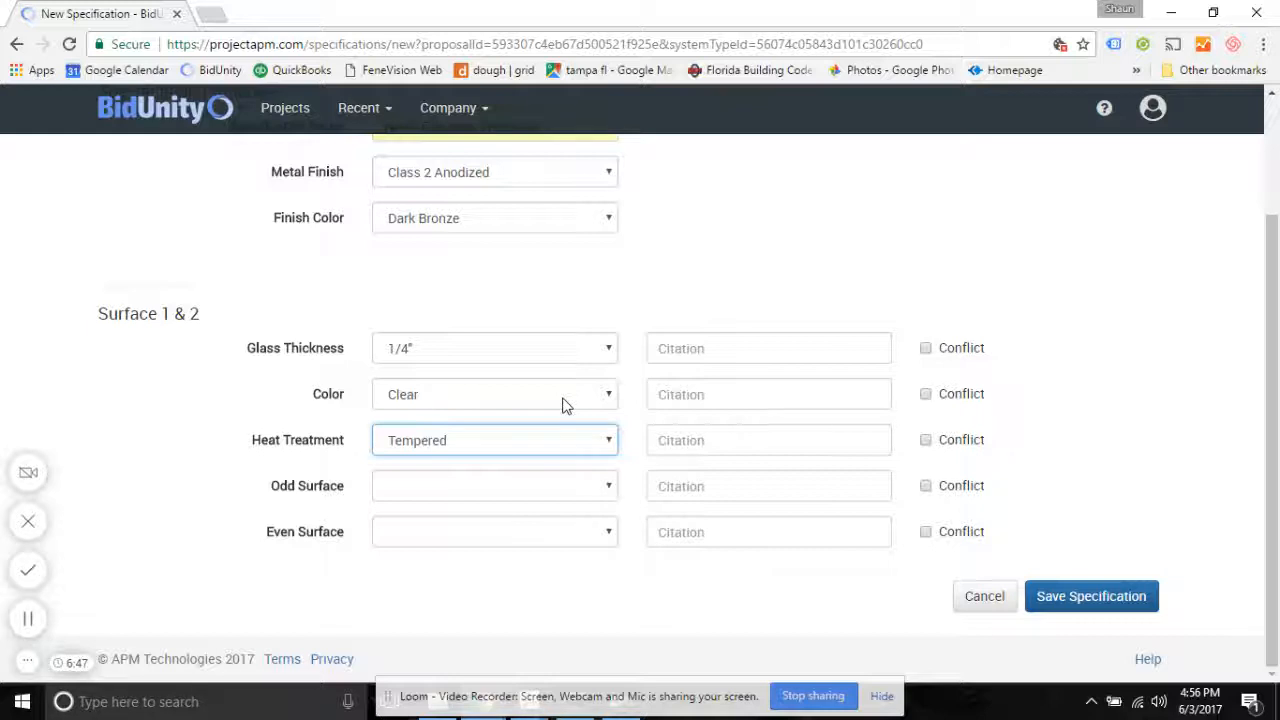
{"action": "left_click", "coordinate": [1095, 596]}
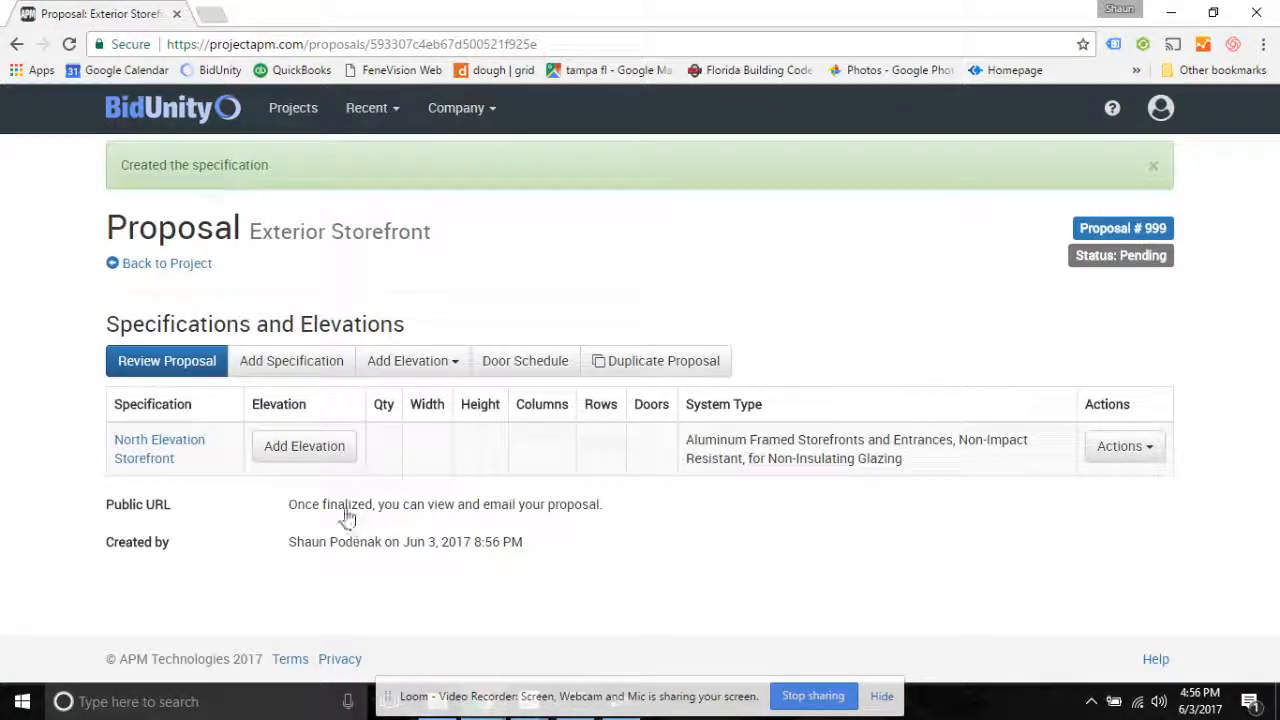
Add an elevation named Entrance to the North Elevation Storefront specification
{"action": "left_click", "coordinate": [327, 452]}
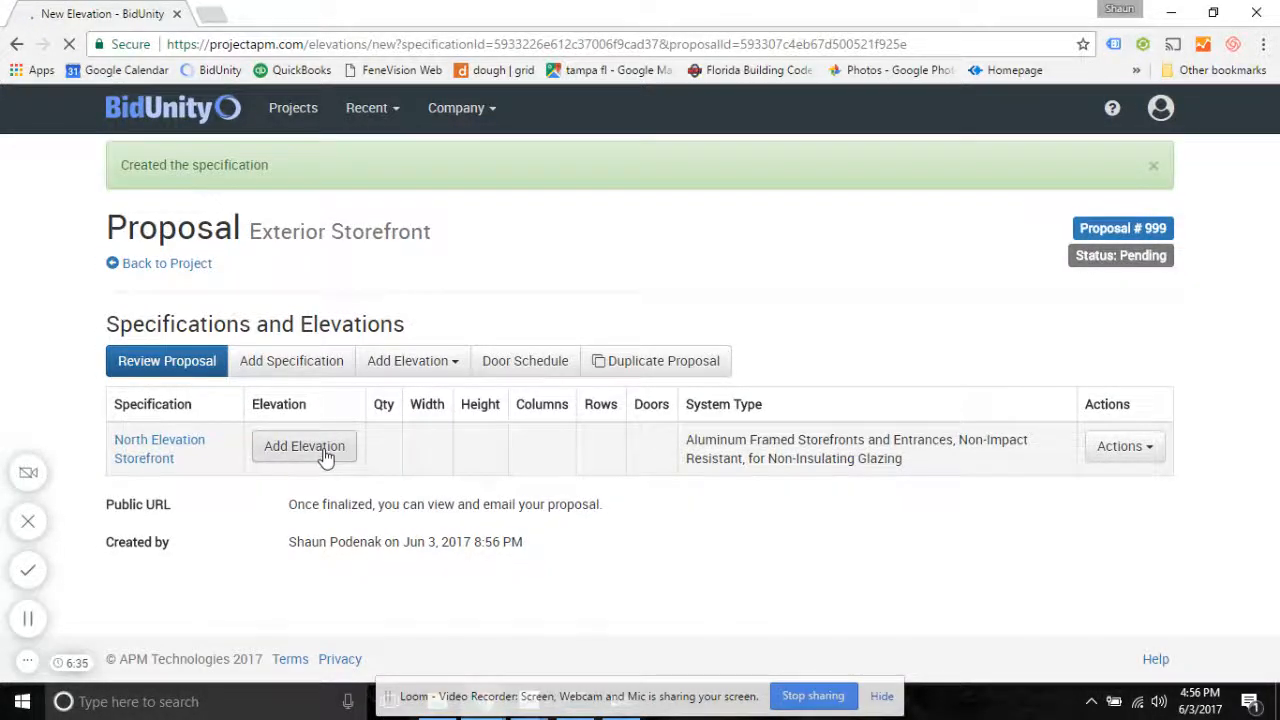
{"action": "left_click", "coordinate": [463, 368]}
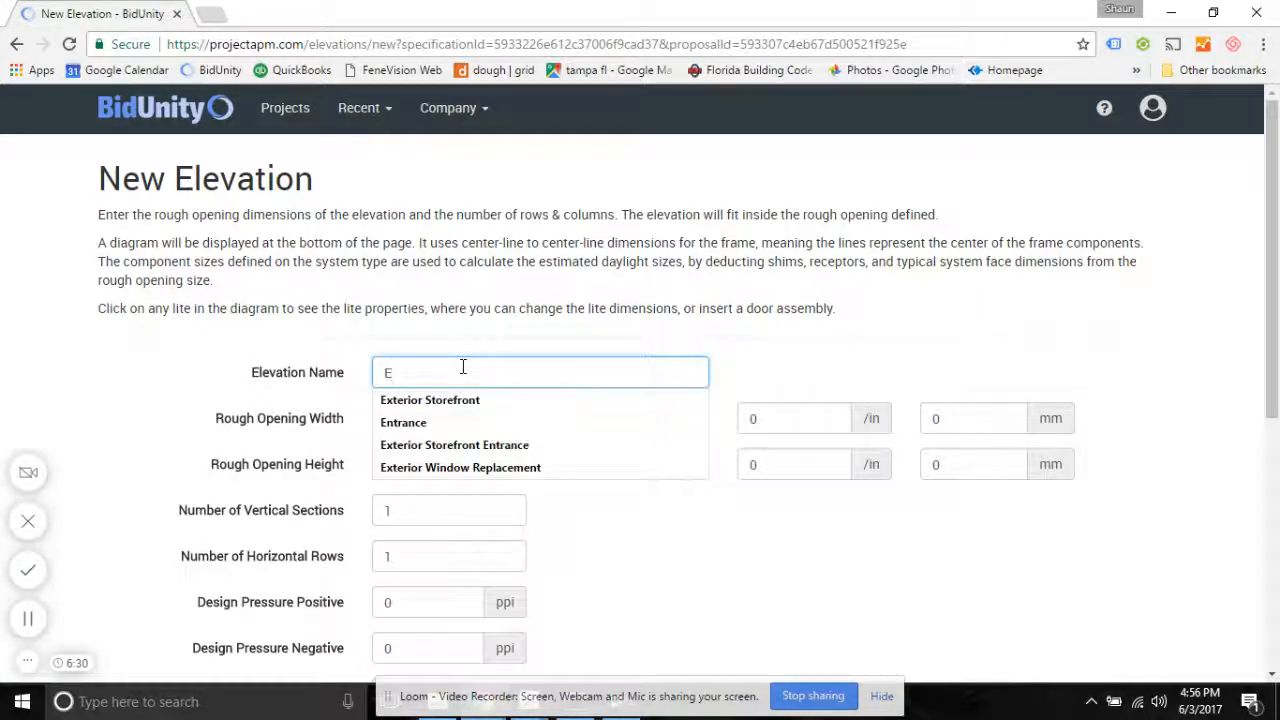
{"action": "type", "text": "n"}
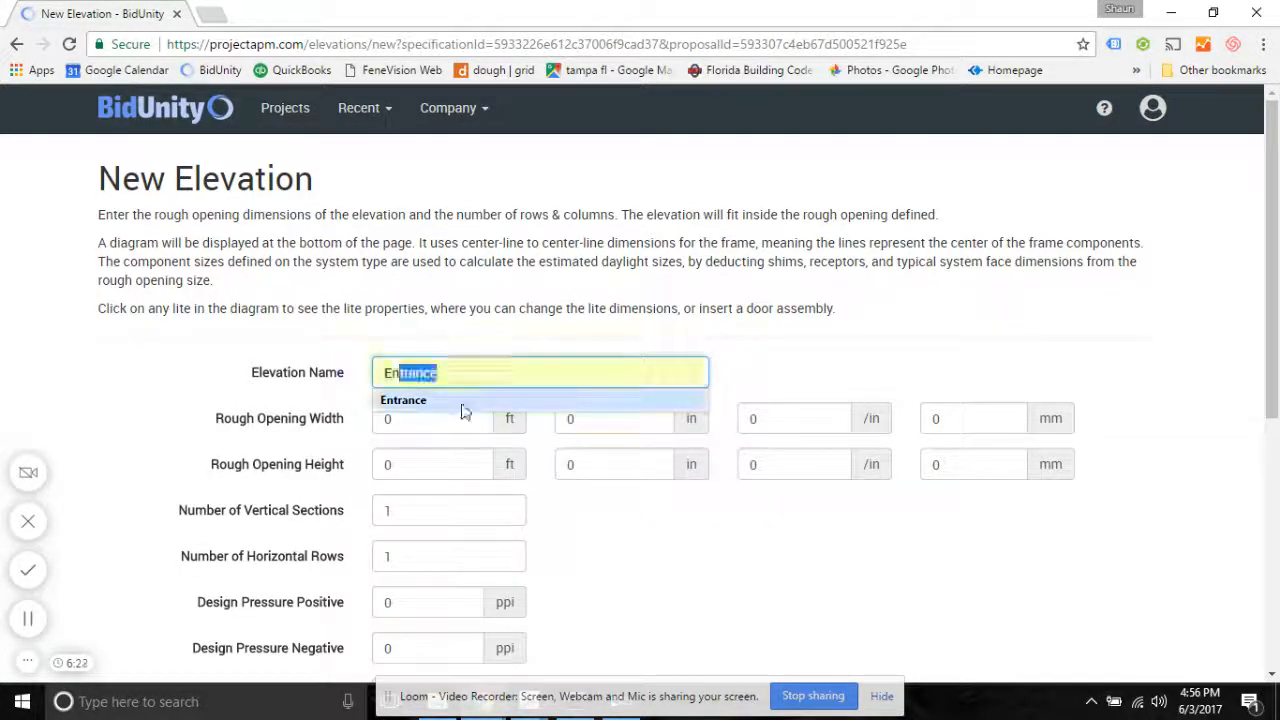
{"action": "left_click", "coordinate": [466, 400]}
{"action": "key", "text": "Tab"}
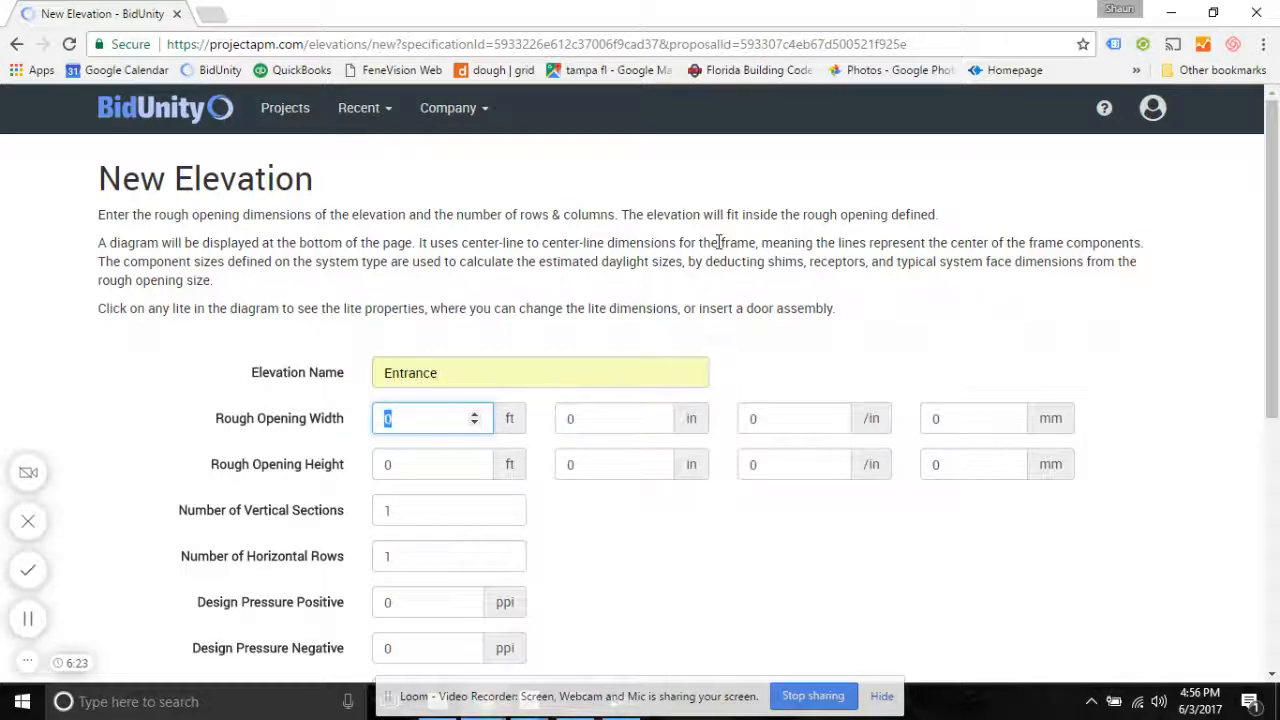
{"action": "type", "text": "10"}
{"action": "key", "text": "Tab"}
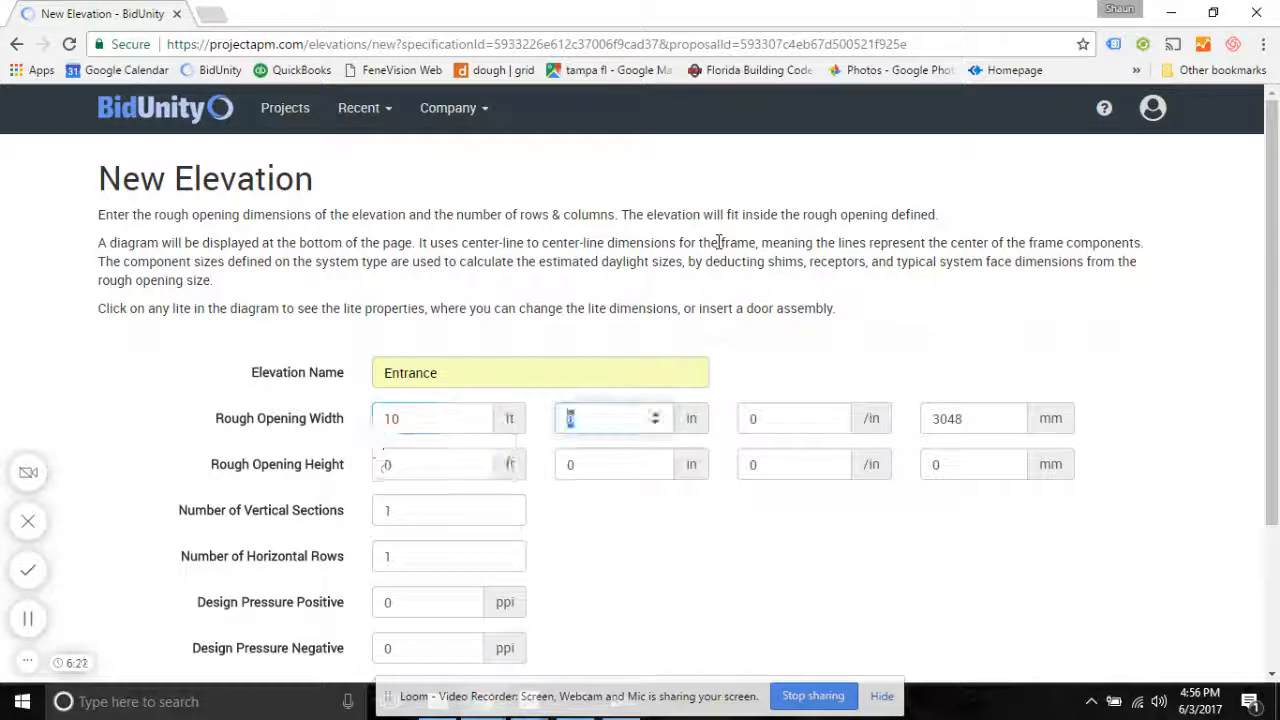
{"action": "type", "text": "120"}
{"action": "key", "text": "Tab"}
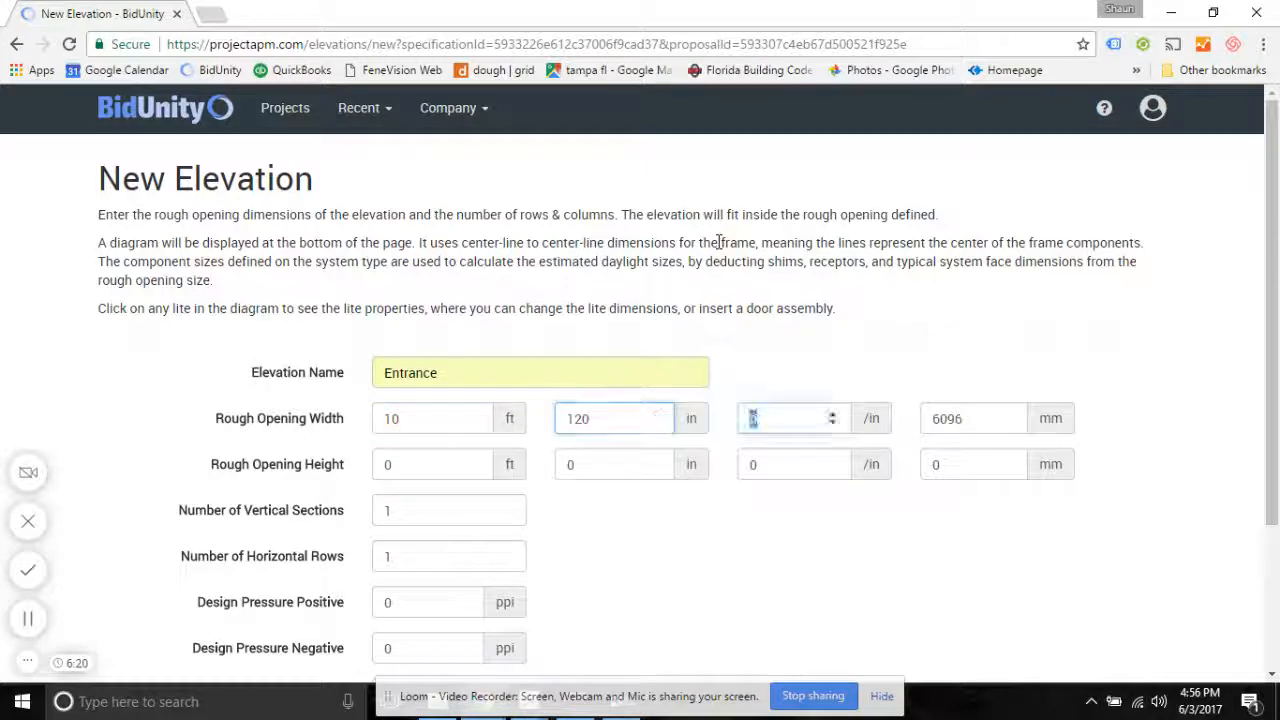
{"action": "key", "text": "shift+Tab"}
{"action": "key", "text": "shift+Tab"}
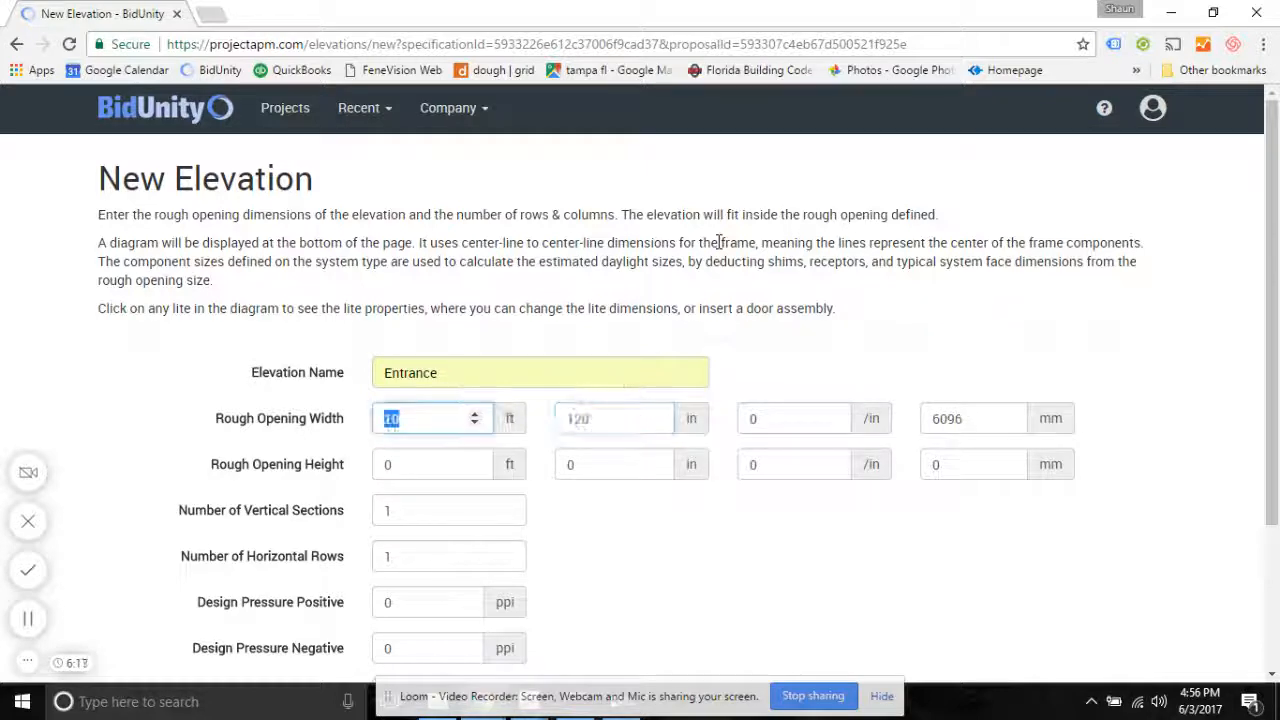
Set the Entrance elevation's rough opening width to 20 ft 0 in
{"action": "type", "text": "20"}
{"action": "key", "text": "Tab"}
{"action": "type", "text": "0"}
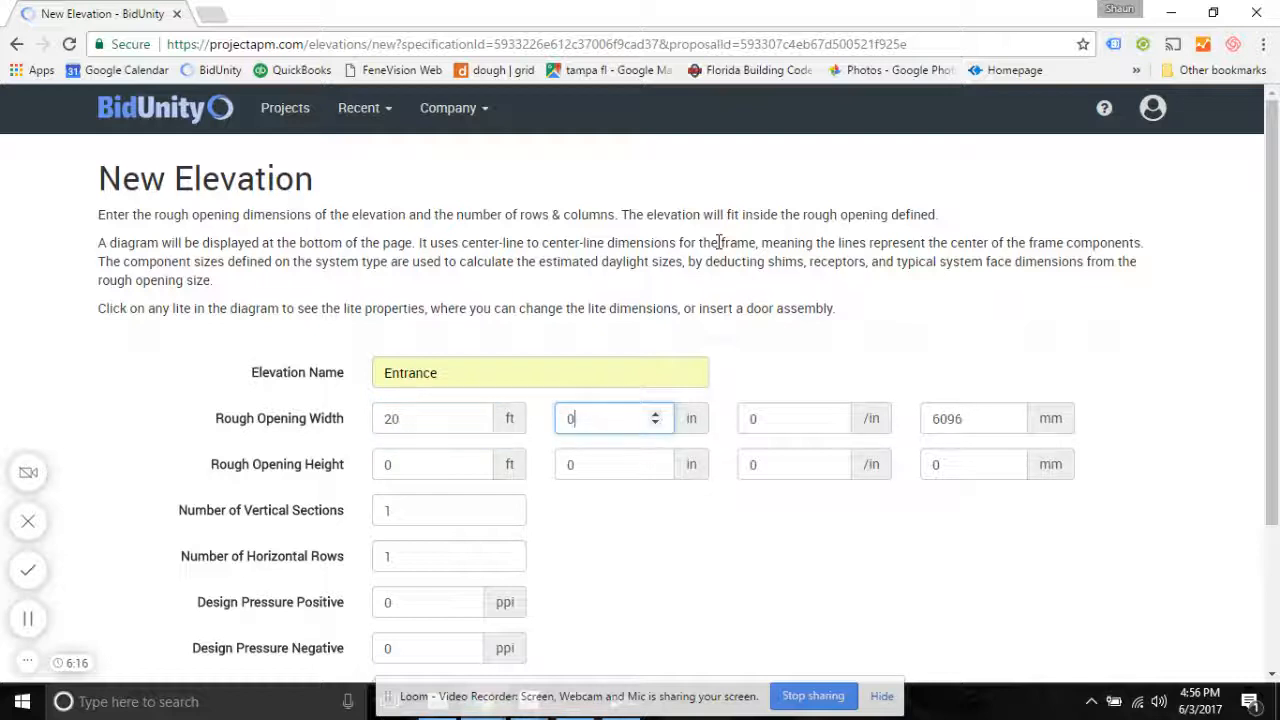
{"action": "key", "text": "Tab"}
{"action": "key", "text": "Tab"}
{"action": "key", "text": "Tab"}
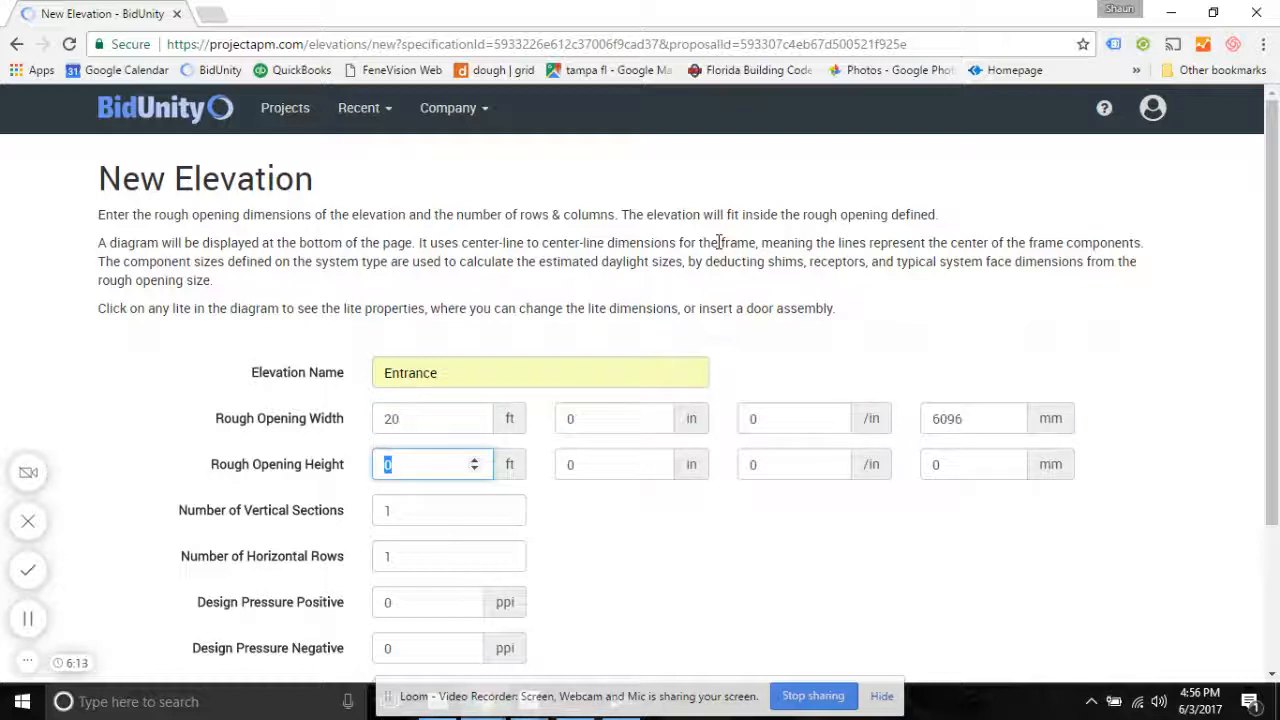
Set the elevation's rough opening height to 9 ft
{"action": "type", "text": "9"}
{"action": "key", "text": "Tab"}
{"action": "key", "text": "Tab"}
{"action": "key", "text": "Tab"}
{"action": "key", "text": "Tab"}
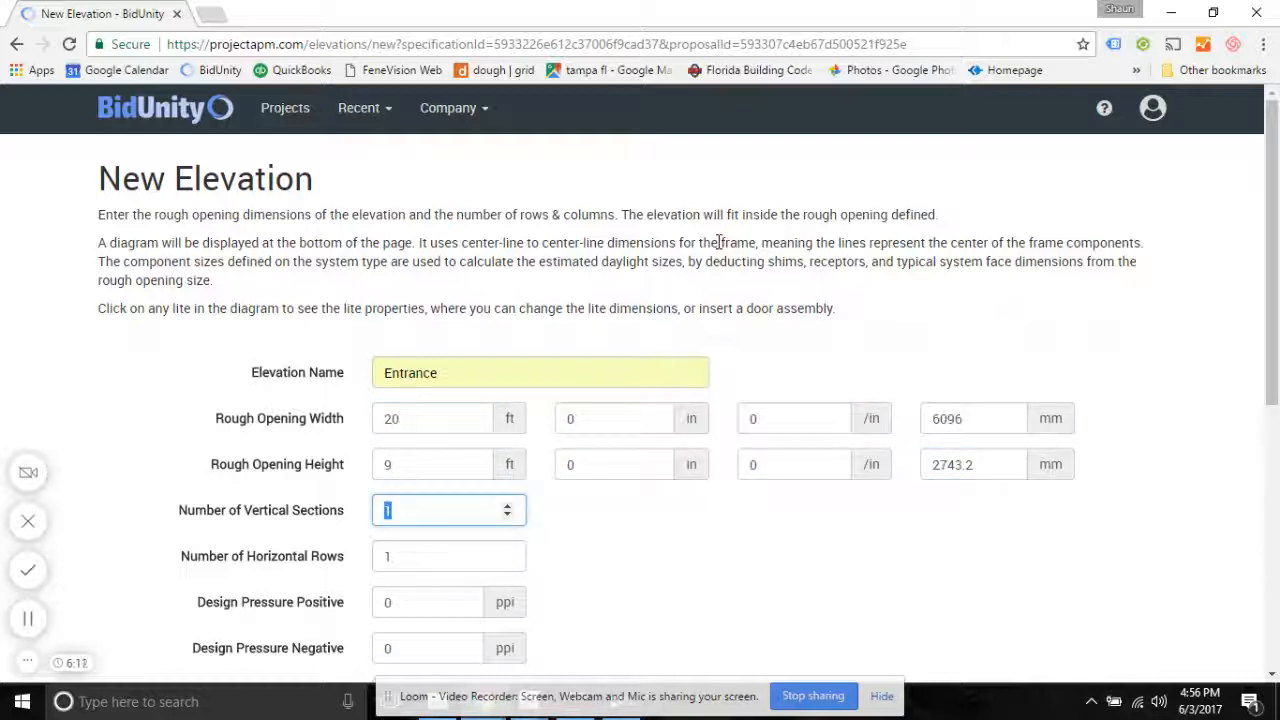
Divide the elevation into 6 vertical sections and 2 horizontal rows
{"action": "key", "text": "Tab"}
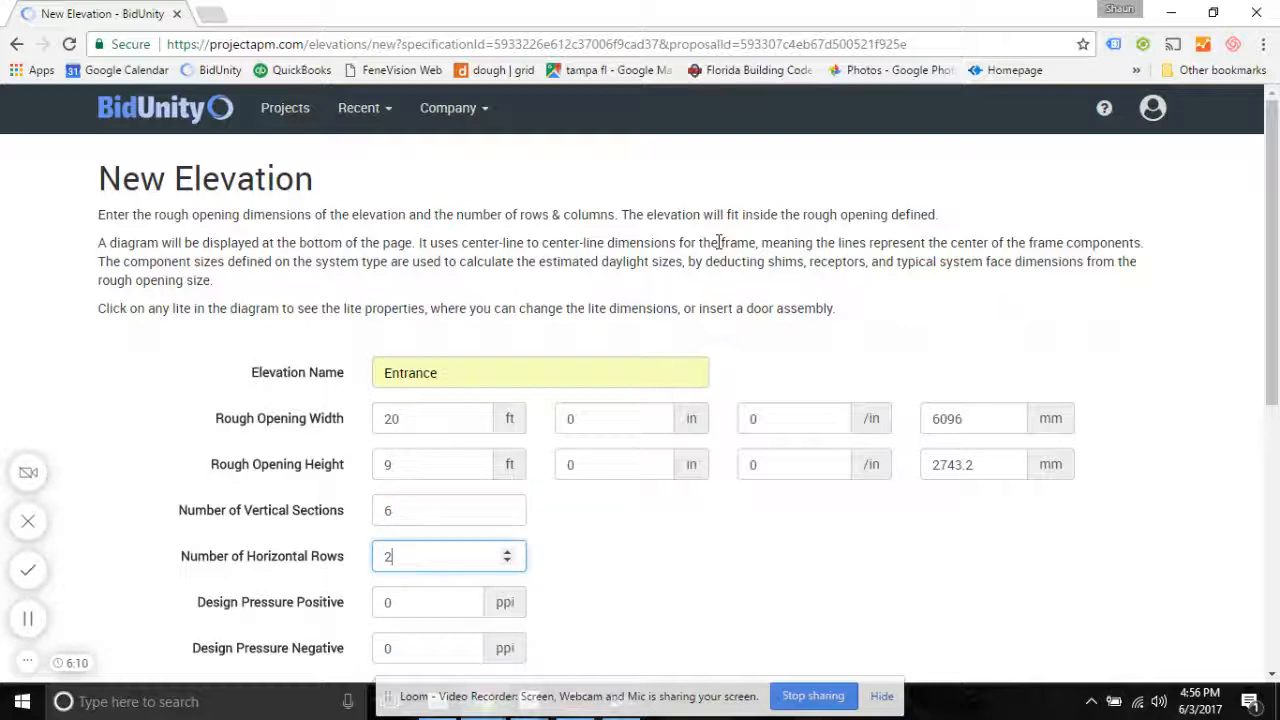
{"action": "type", "text": "2"}
{"action": "key", "text": "Tab"}
{"action": "key", "text": "Tab"}
{"action": "key", "text": "Tab"}
{"action": "key", "text": "Tab"}
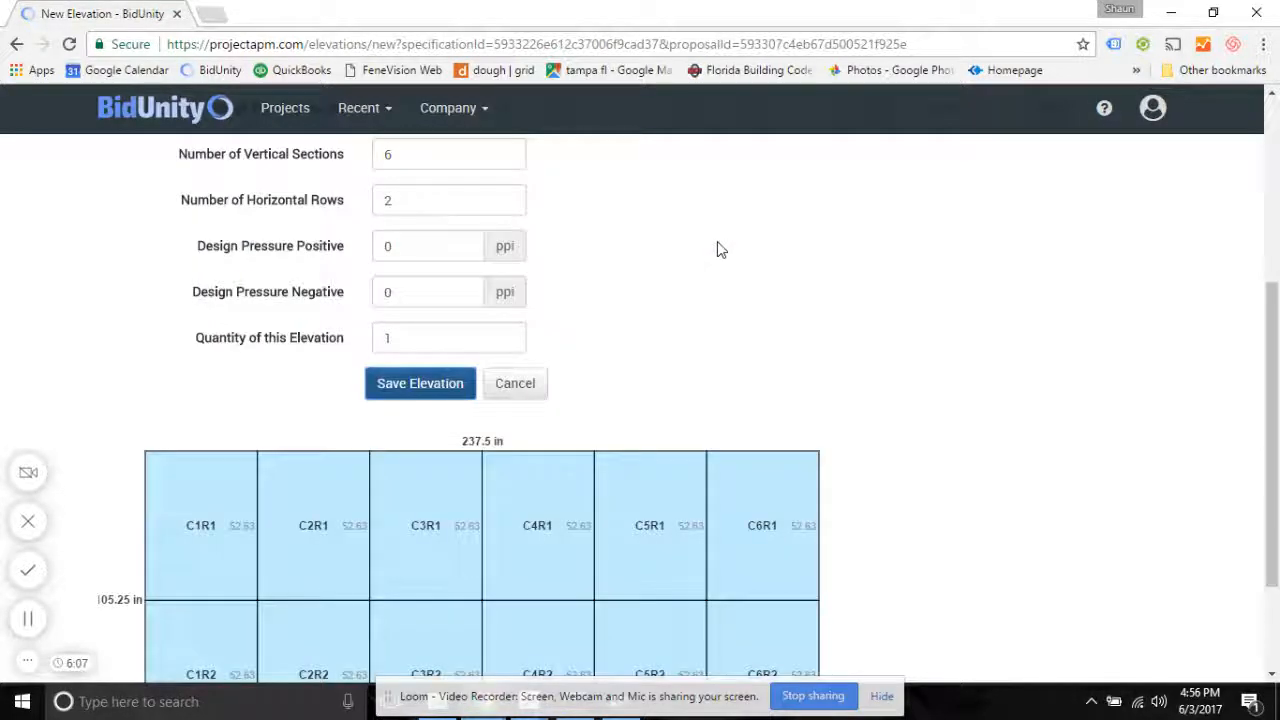
Set the lite type of lite C3R2 in the elevation diagram to Door: 101
{"action": "scroll", "coordinate": [717, 249], "scroll_direction": "down", "scroll_amount": 2}
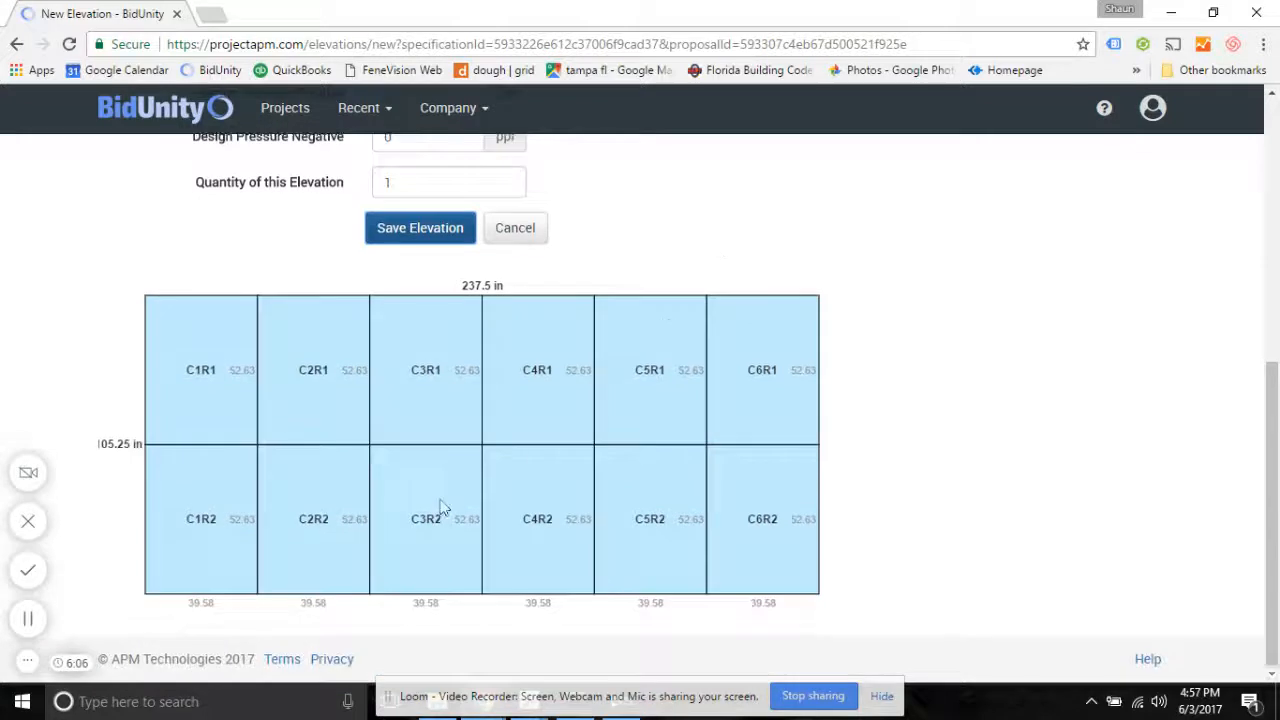
{"action": "left_click", "coordinate": [421, 511]}
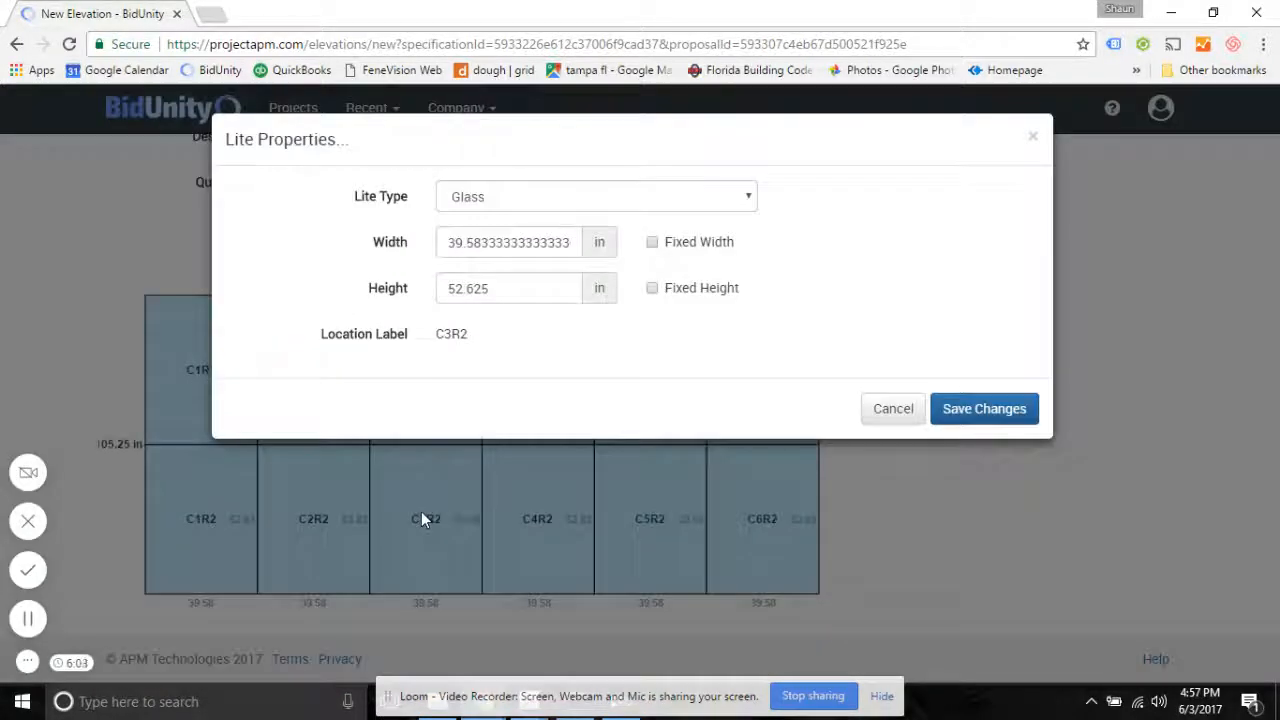
{"action": "left_click", "coordinate": [553, 200]}
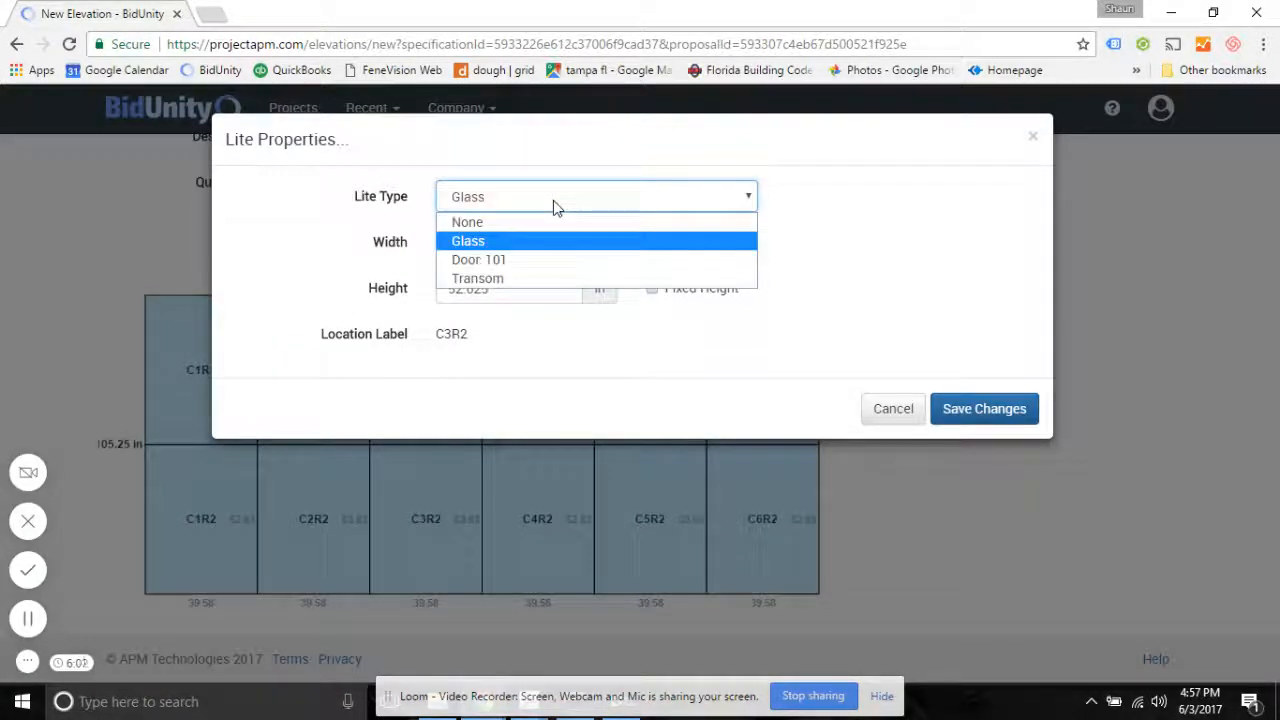
{"action": "left_click", "coordinate": [552, 260]}
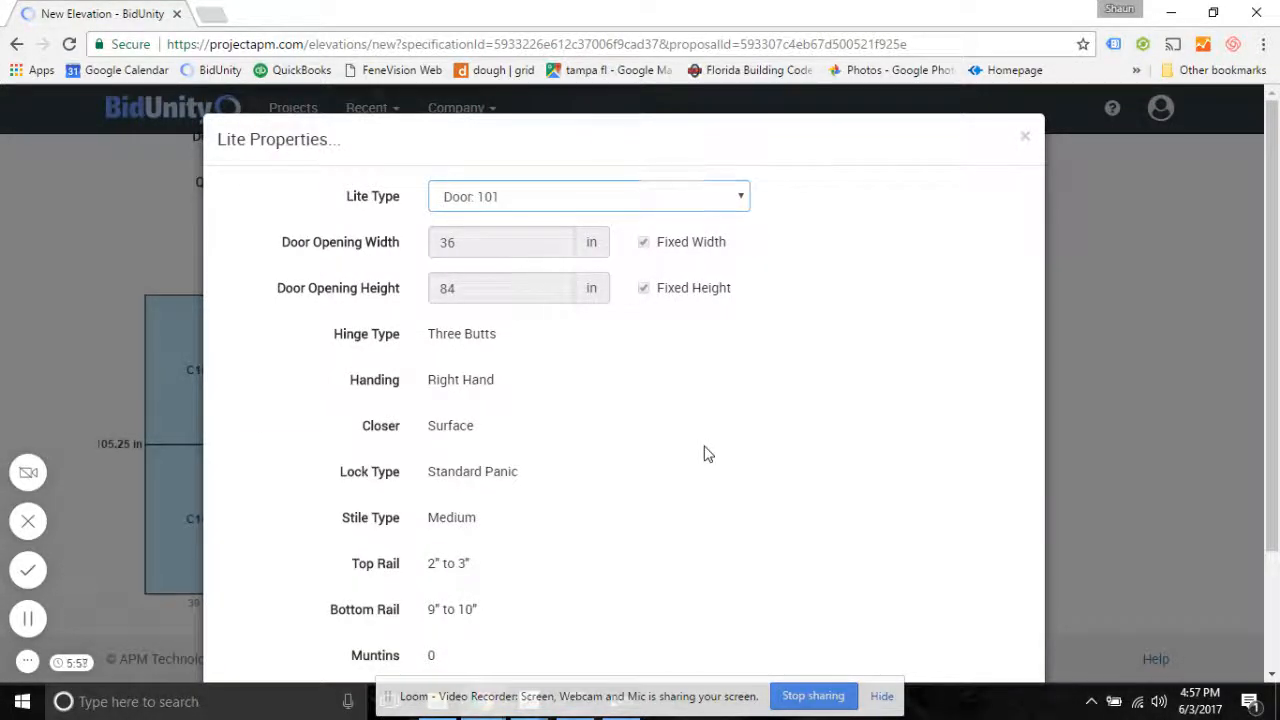
Review the lite type options and the details of Door 101, and save the changes to lite C3R2
{"action": "left_click", "coordinate": [676, 200]}
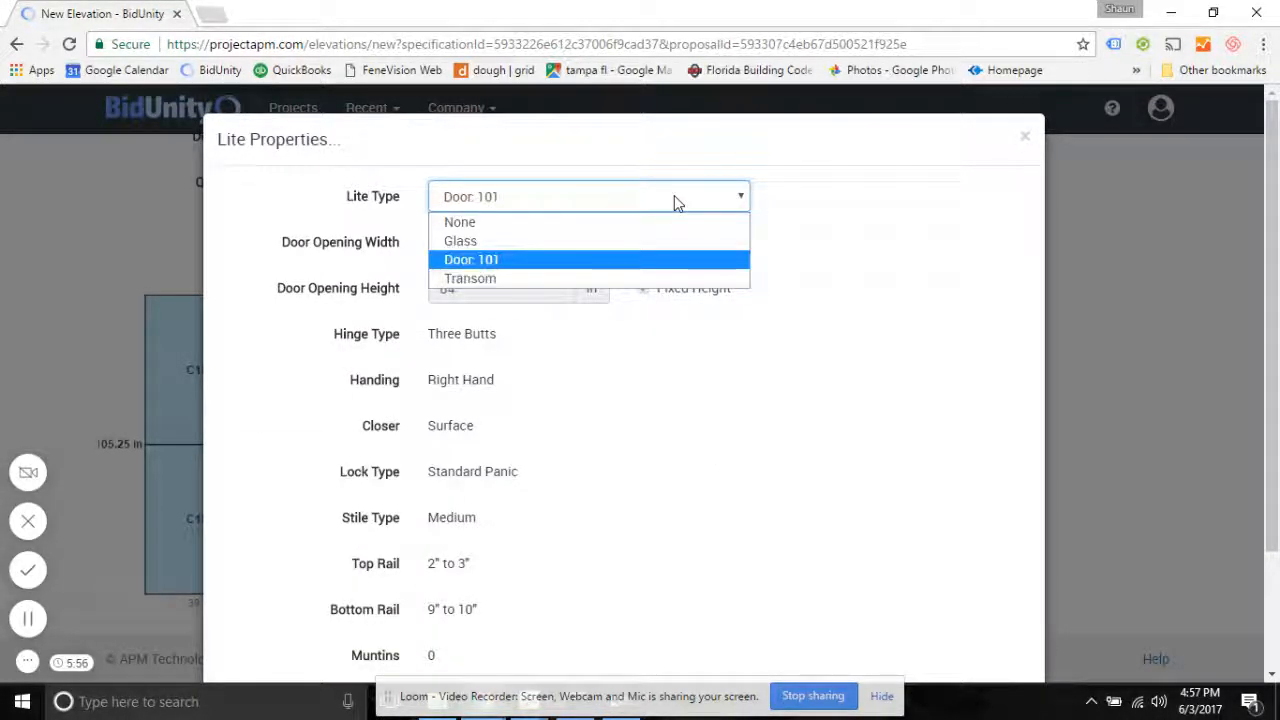
{"action": "left_click", "coordinate": [686, 434]}
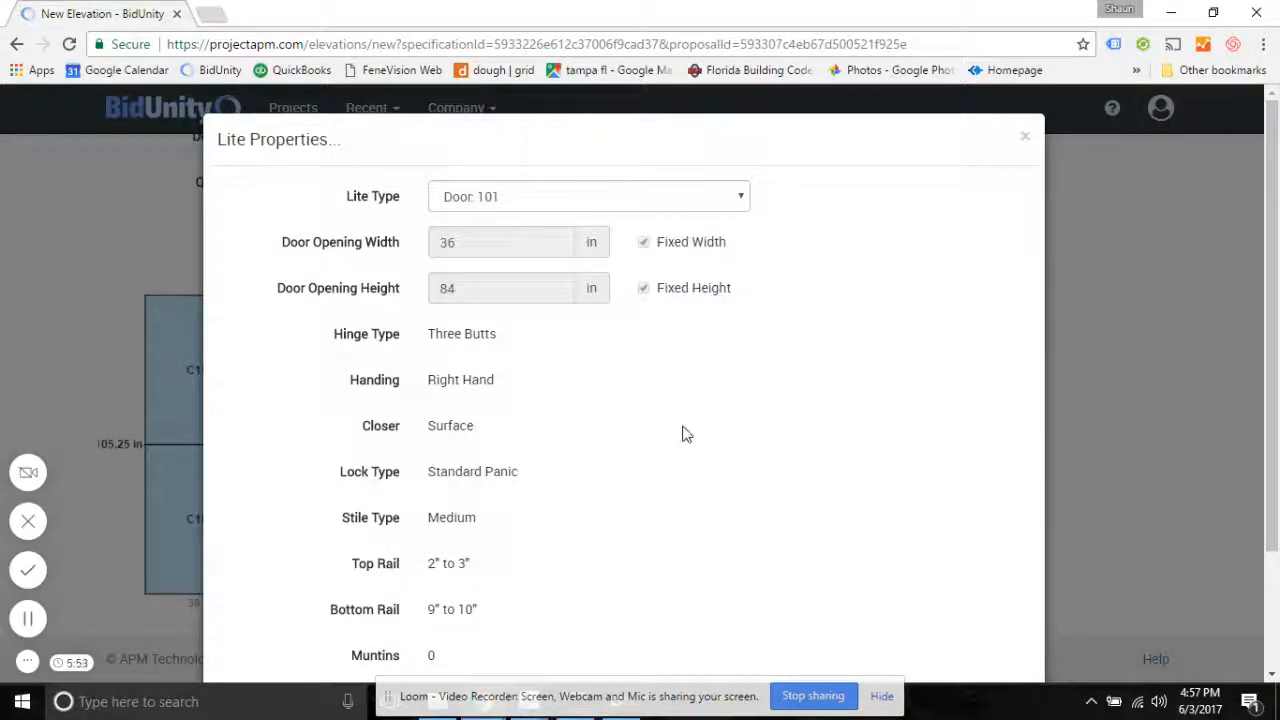
{"action": "scroll", "coordinate": [686, 434], "scroll_direction": "down", "scroll_amount": 2}
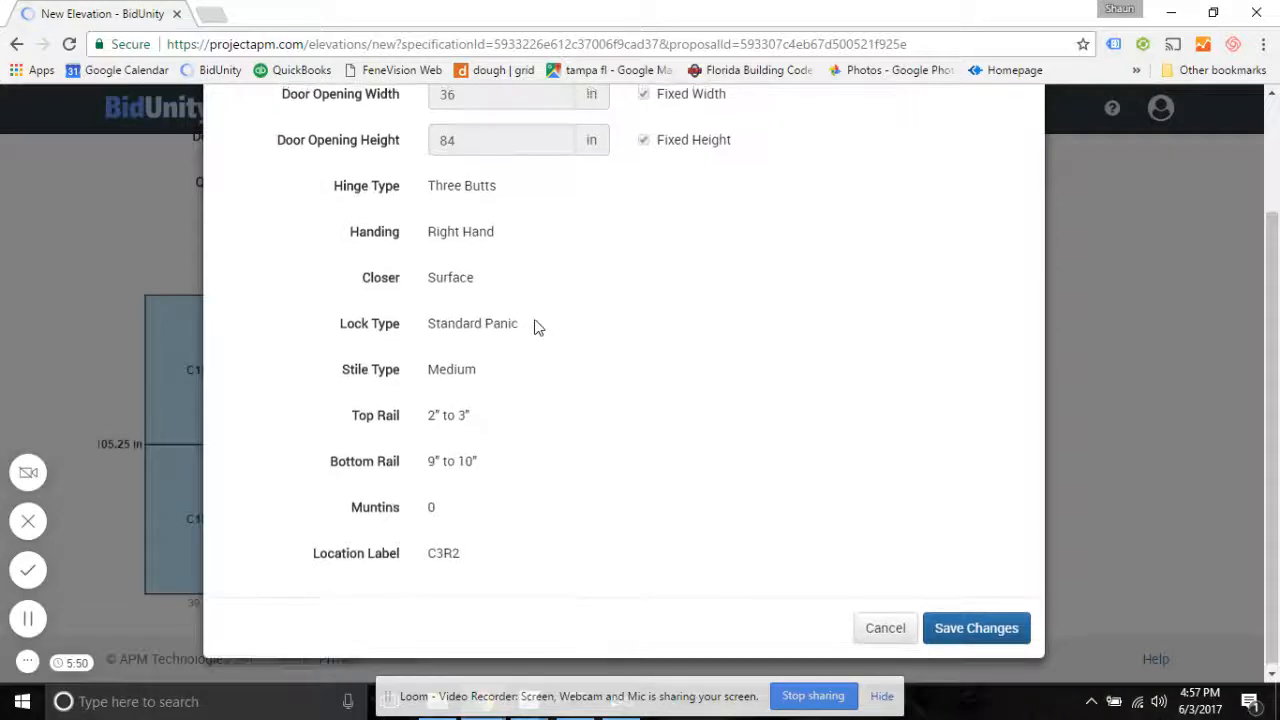
{"action": "scroll", "coordinate": [540, 300], "scroll_direction": "up", "scroll_amount": 1}
{"action": "scroll", "coordinate": [543, 213], "scroll_direction": "up", "scroll_amount": 2}
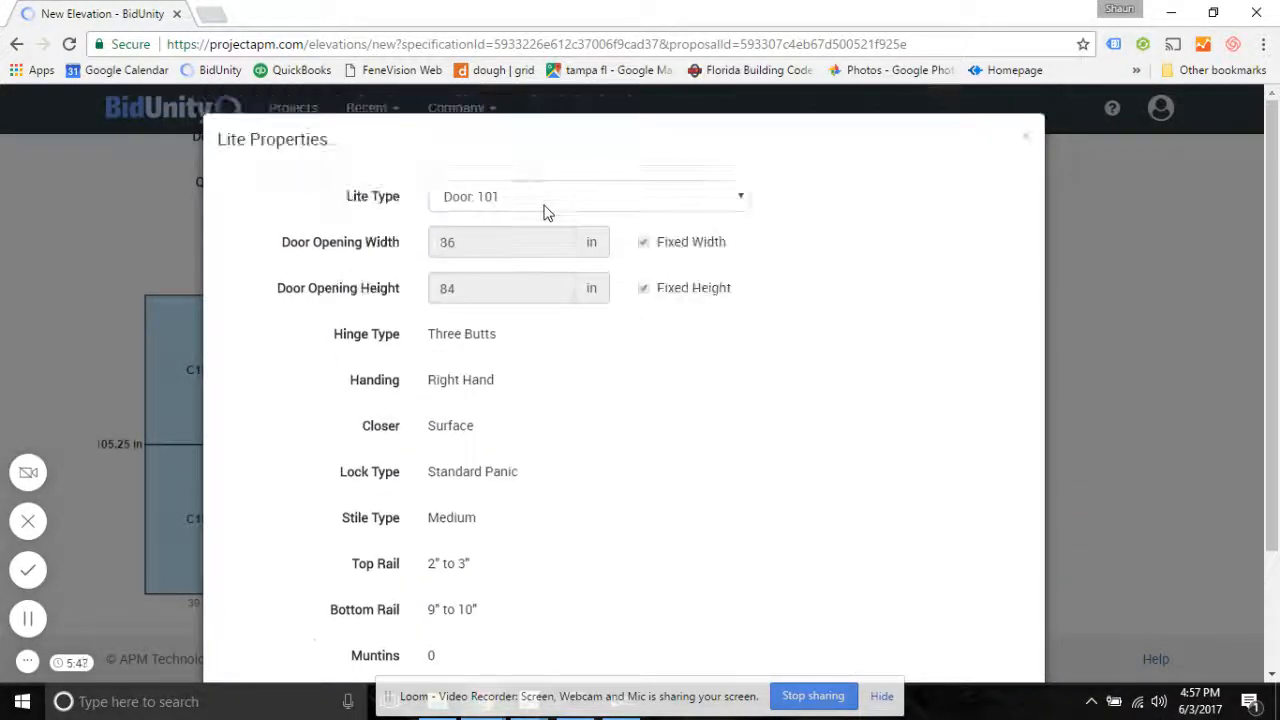
{"action": "left_click", "coordinate": [546, 209]}
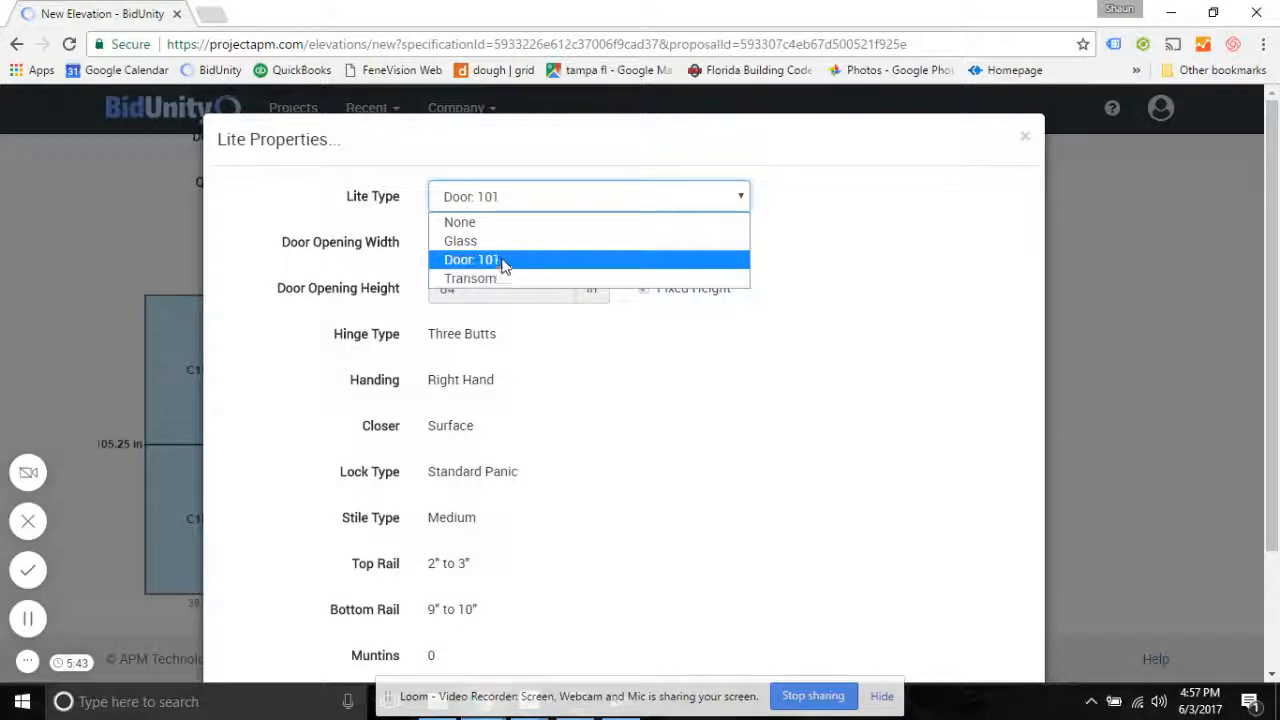
{"action": "left_click", "coordinate": [686, 460]}
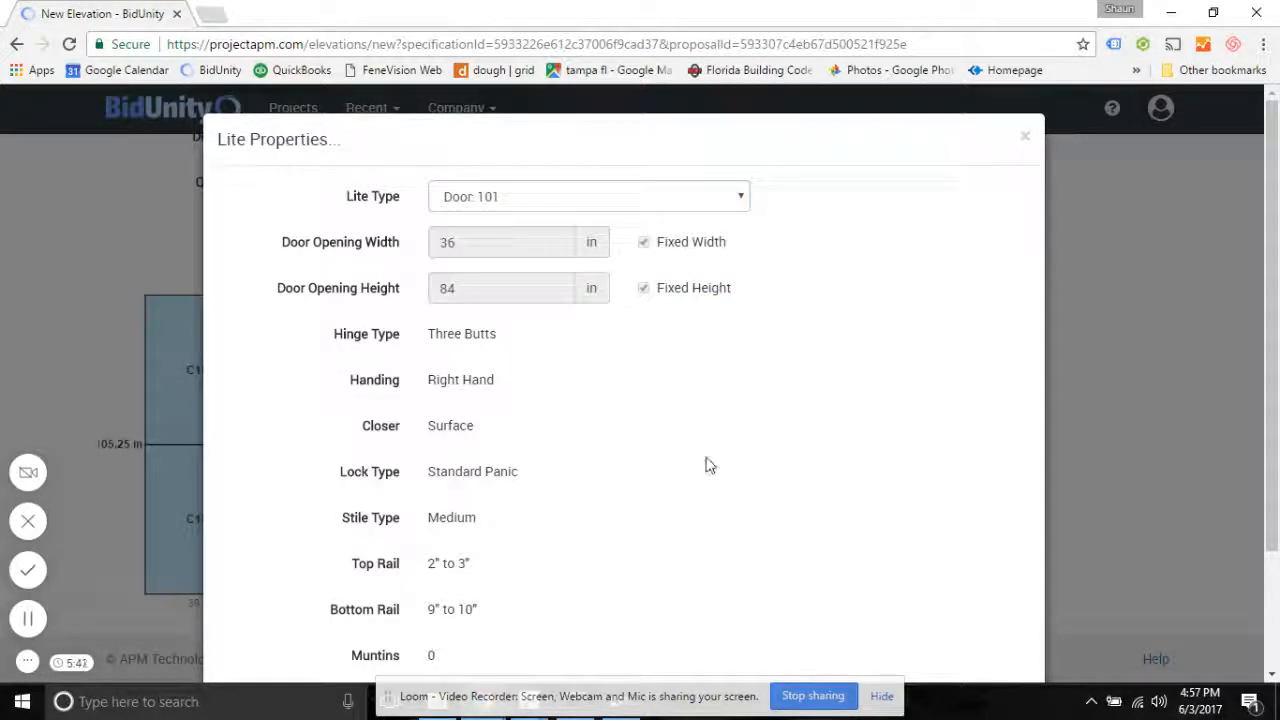
{"action": "scroll", "coordinate": [796, 474], "scroll_direction": "down", "scroll_amount": 2}
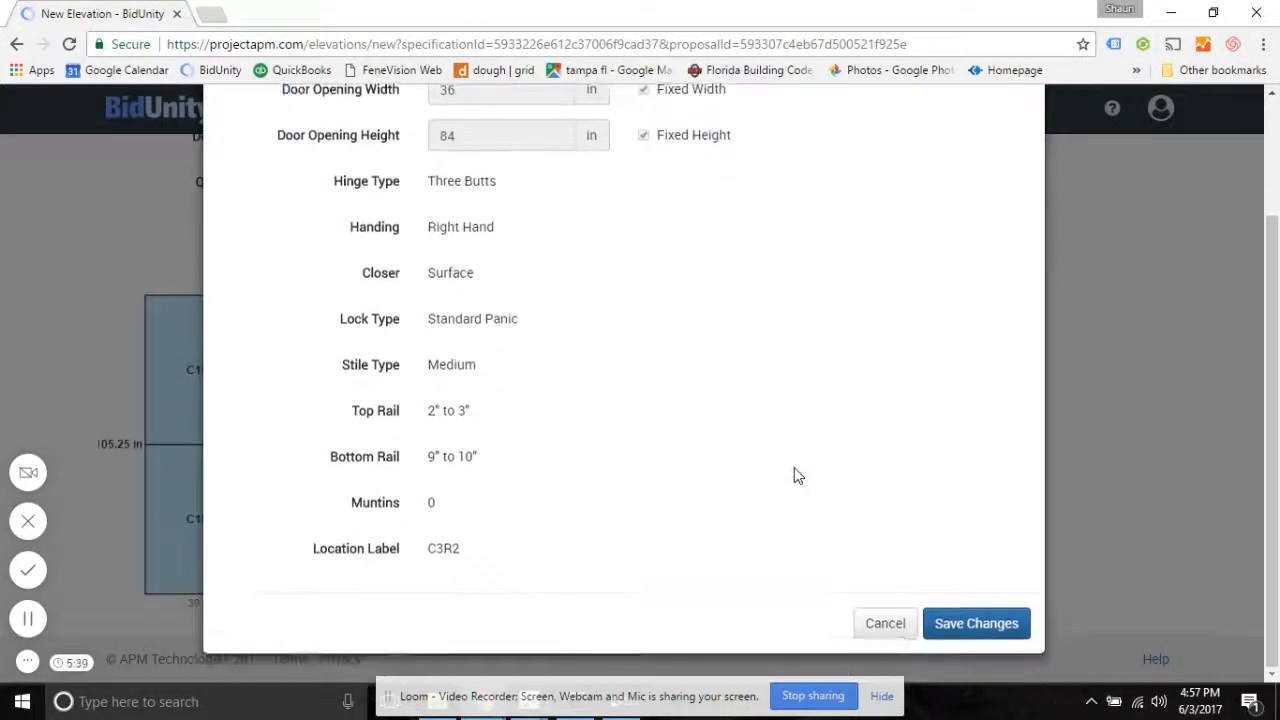
{"action": "left_click", "coordinate": [970, 622]}
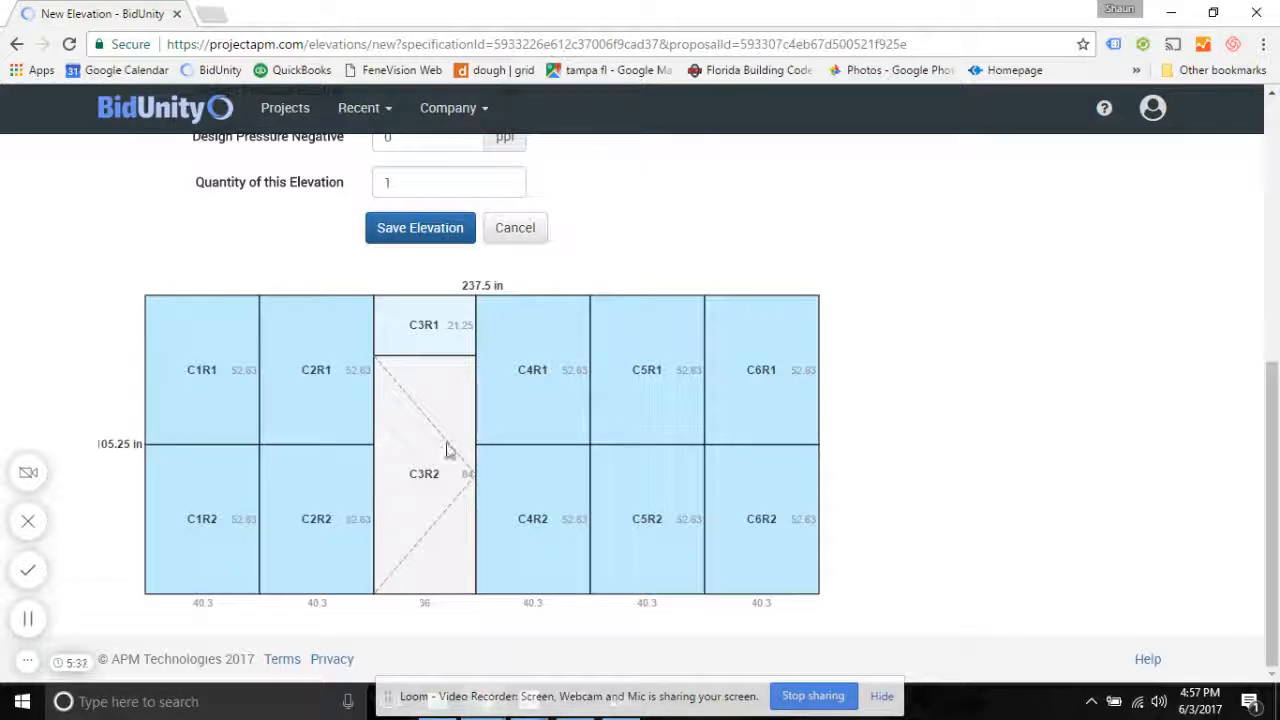
Set the width of glass lite C1R1 to 50 in
{"action": "left_click", "coordinate": [208, 368]}
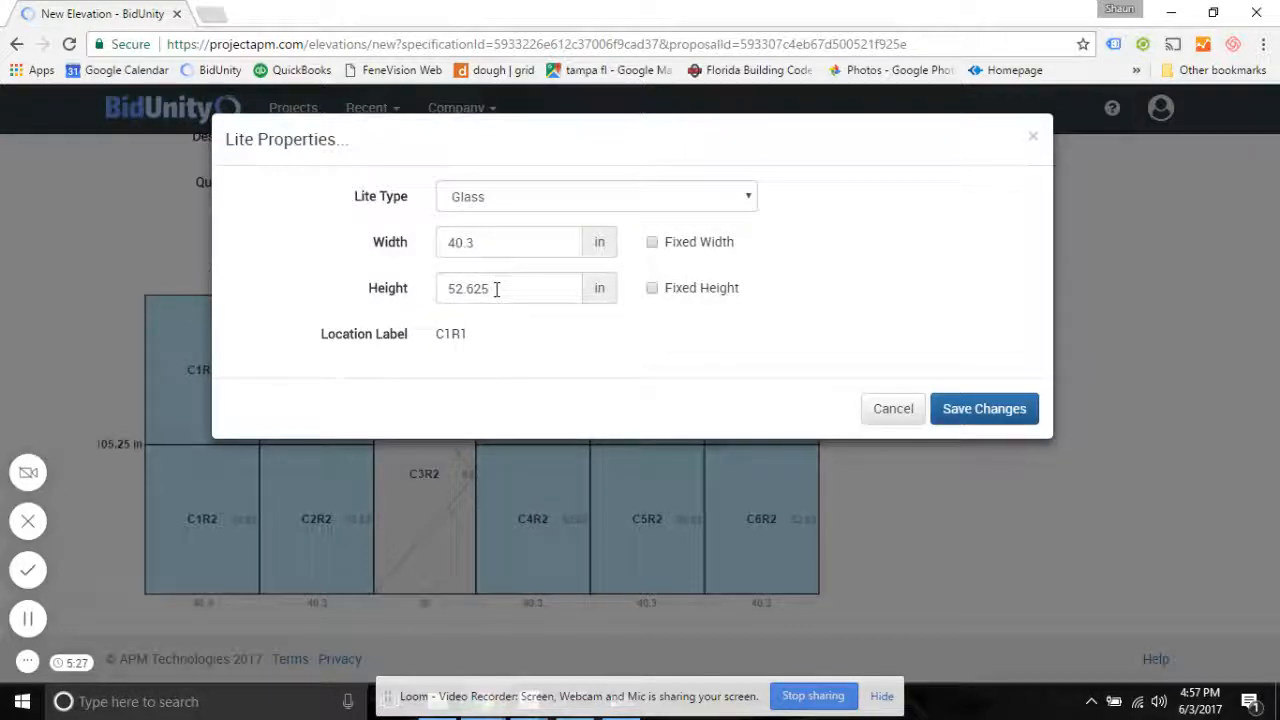
{"action": "left_click_drag", "start_coordinate": [502, 236], "coordinate": [470, 250]}
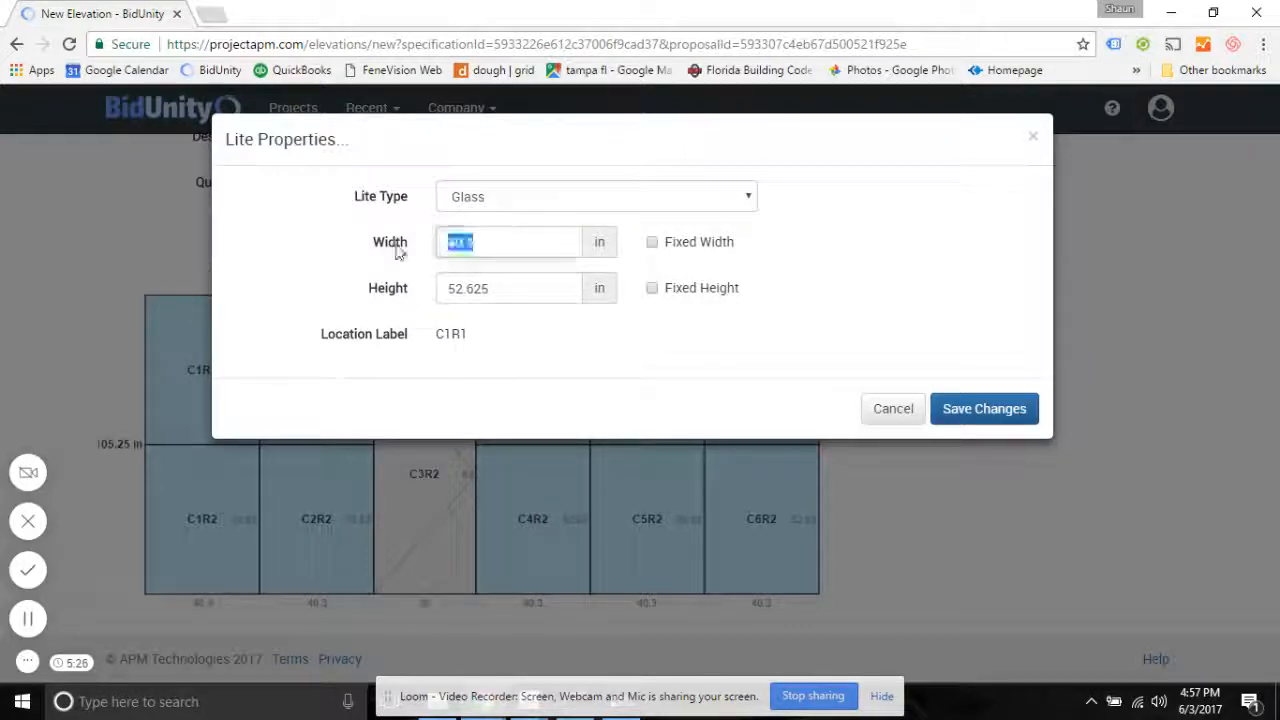
{"action": "type", "text": "50"}
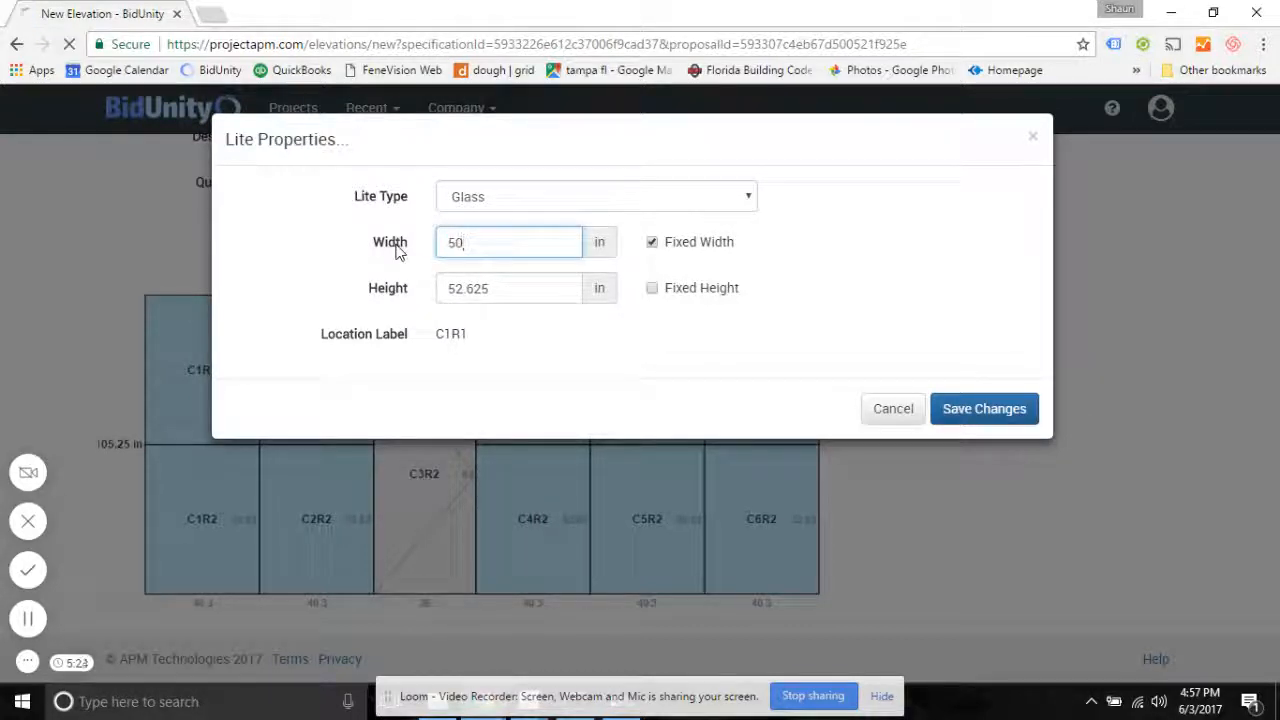